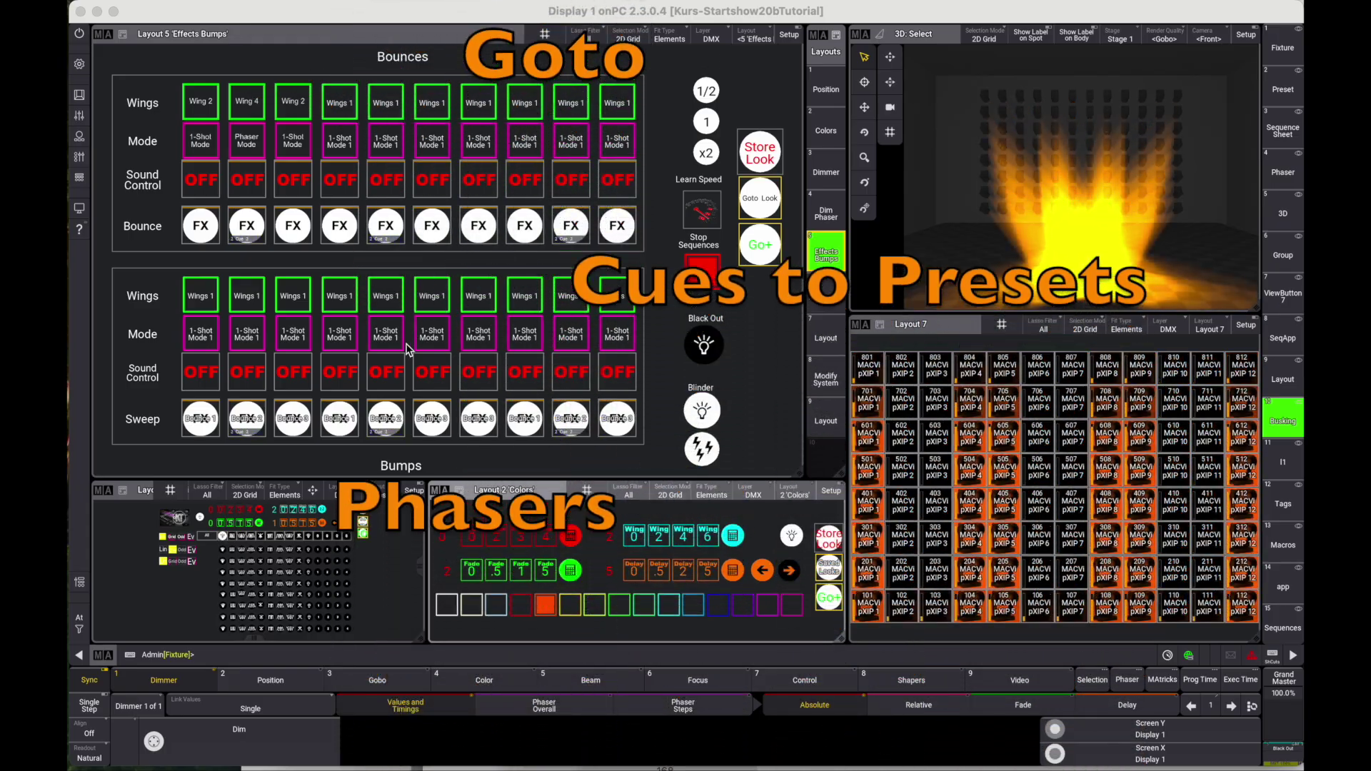
Change the bounce effect's wings, turn the fixtures red and store that look.
left_click(527, 615)
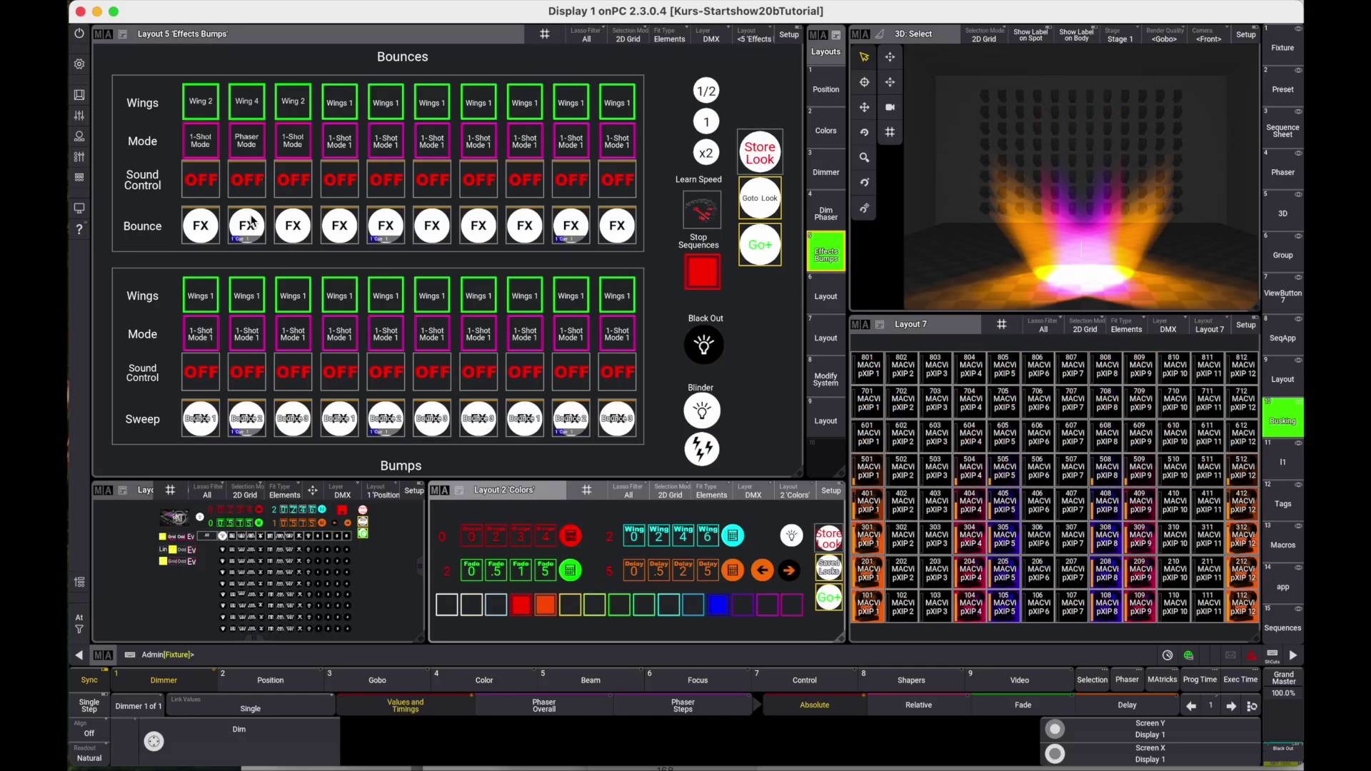
left_click(247, 104)
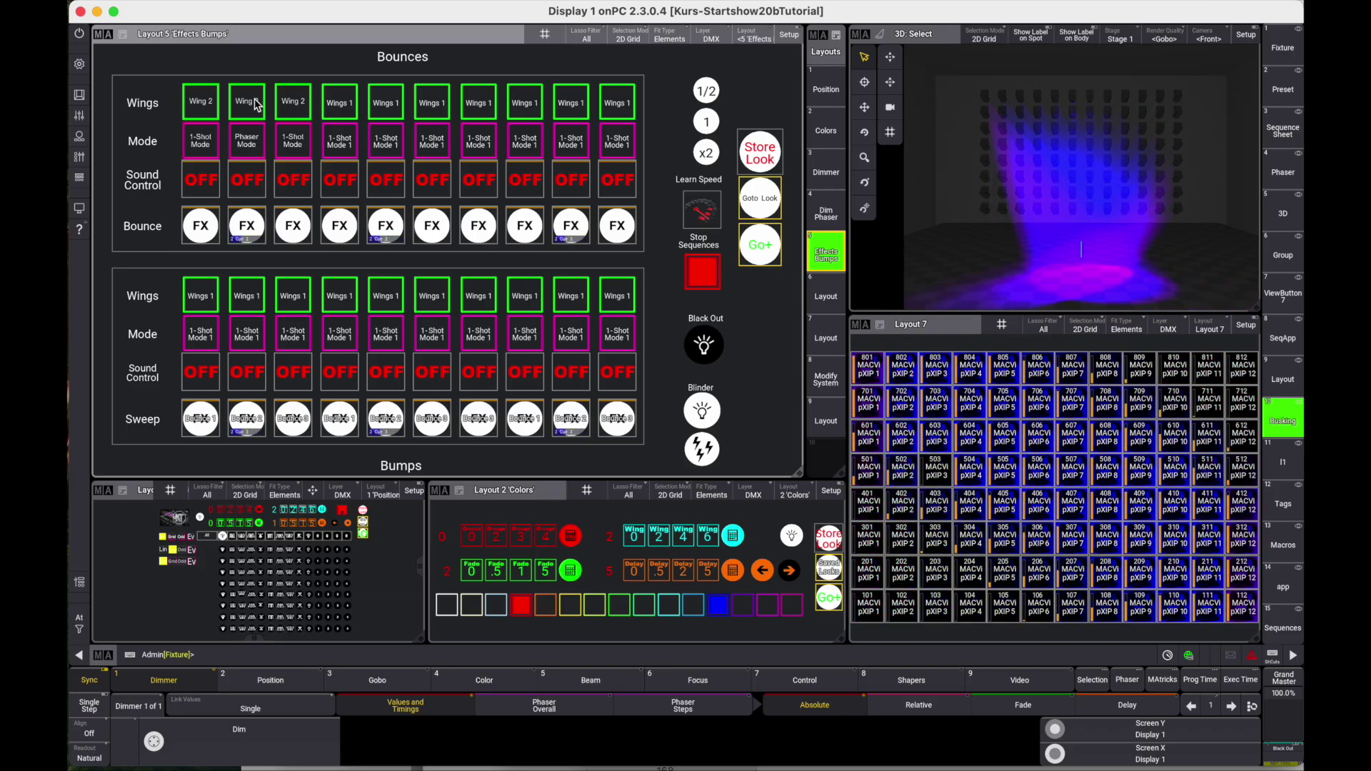
left_click(522, 605)
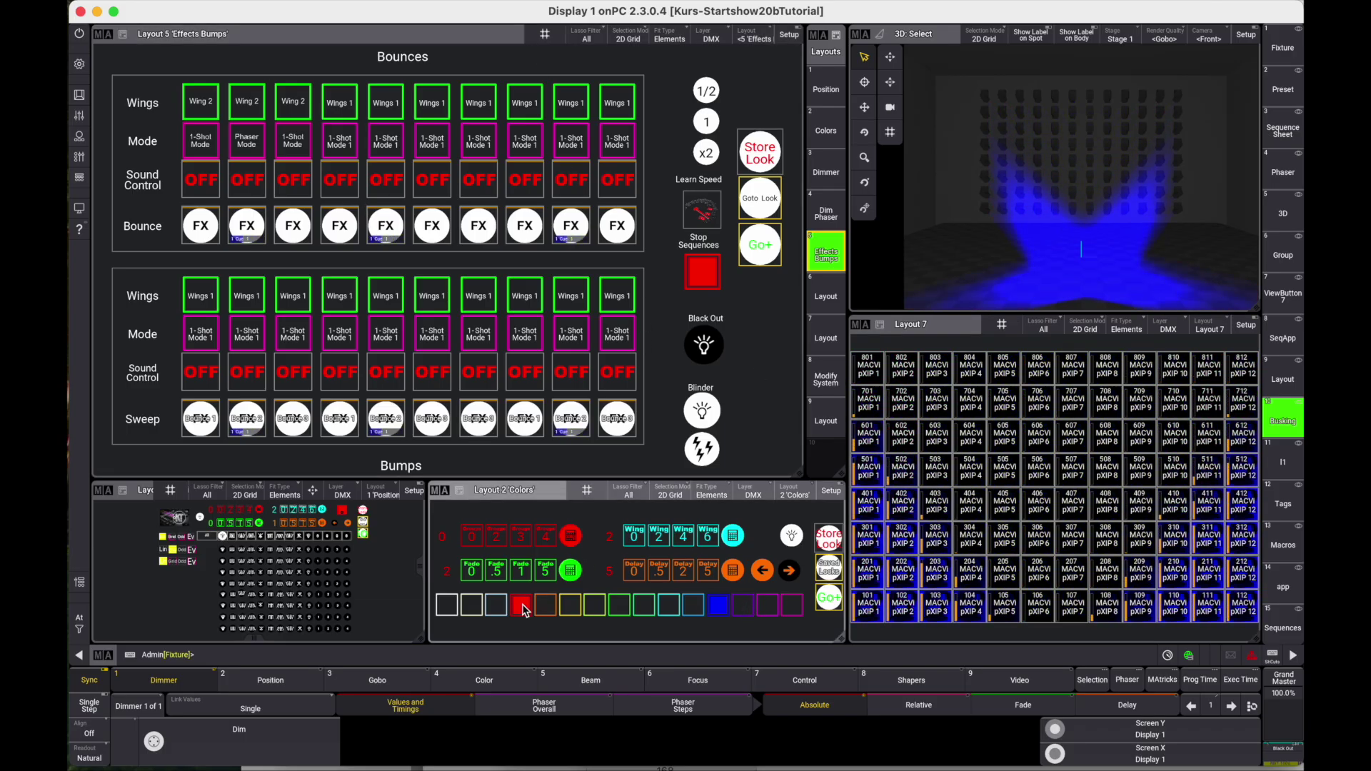
left_click(764, 159)
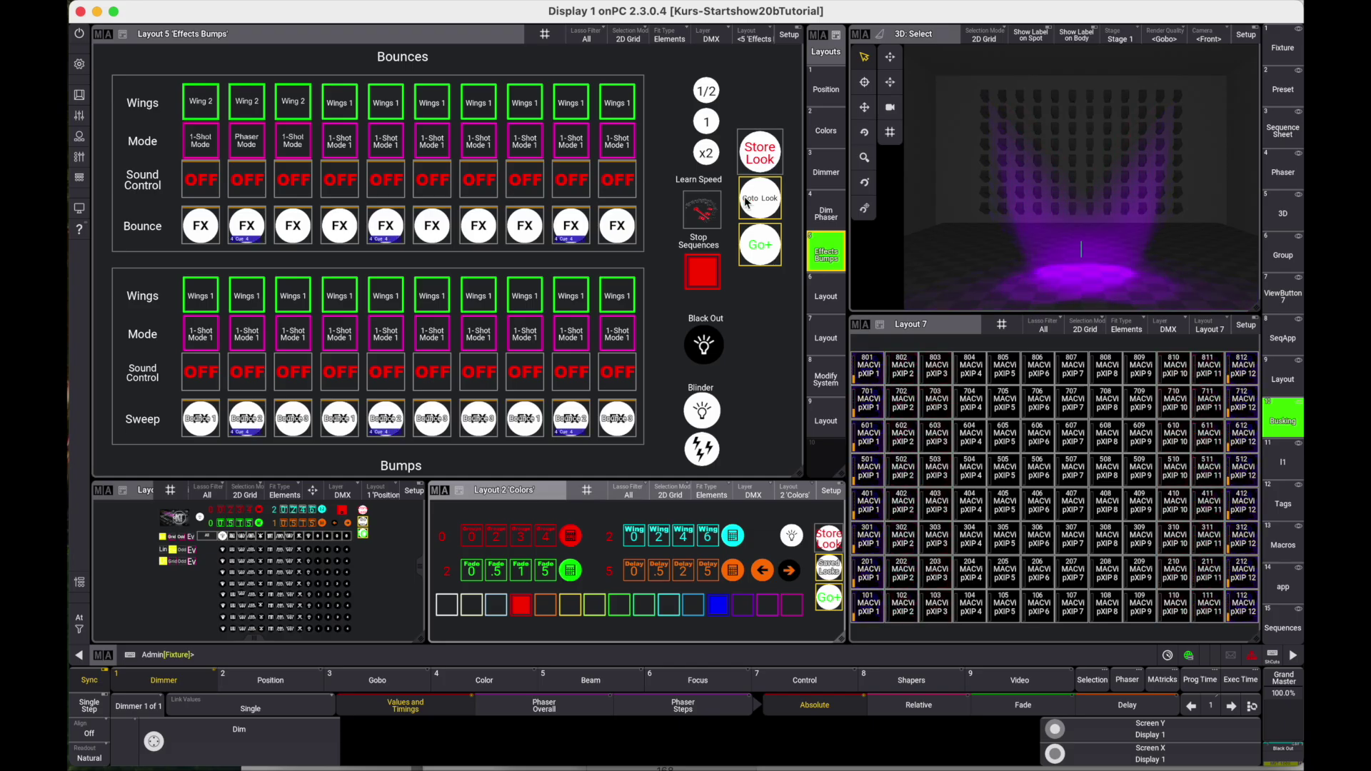
Try orange and cyan, then settle on green and store the green look.
left_click(554, 607)
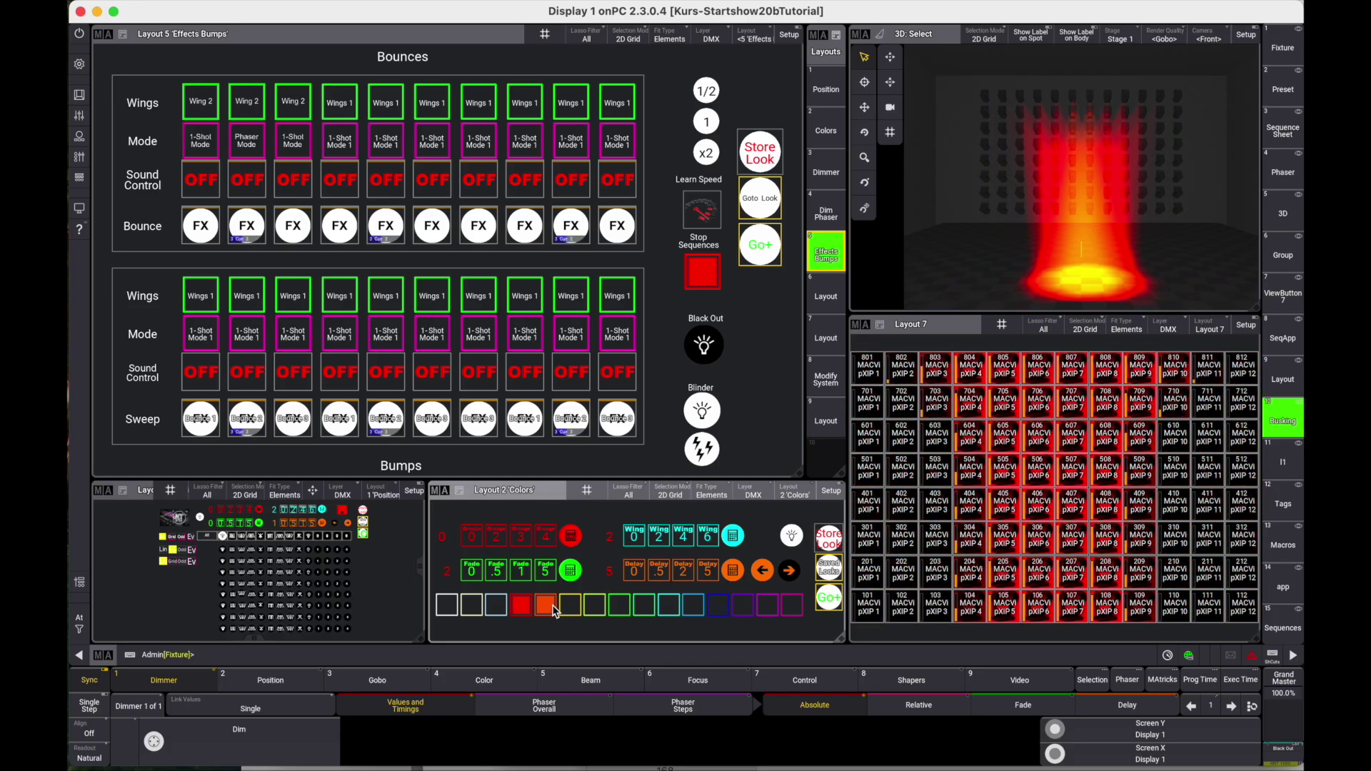
left_click(668, 606)
left_click(621, 607)
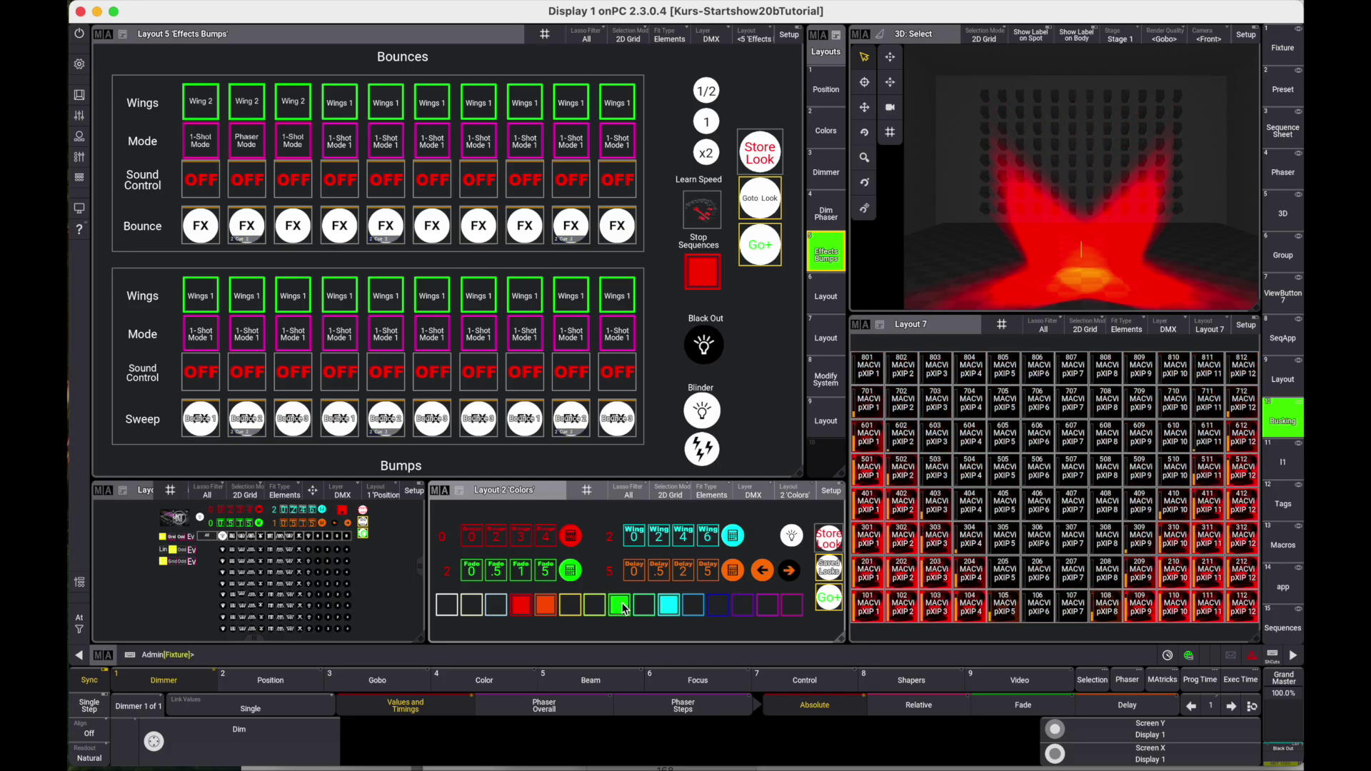
left_click(761, 163)
Recall an earlier stored look and step to the next, leaving the rig red and yellow.
left_click(762, 200)
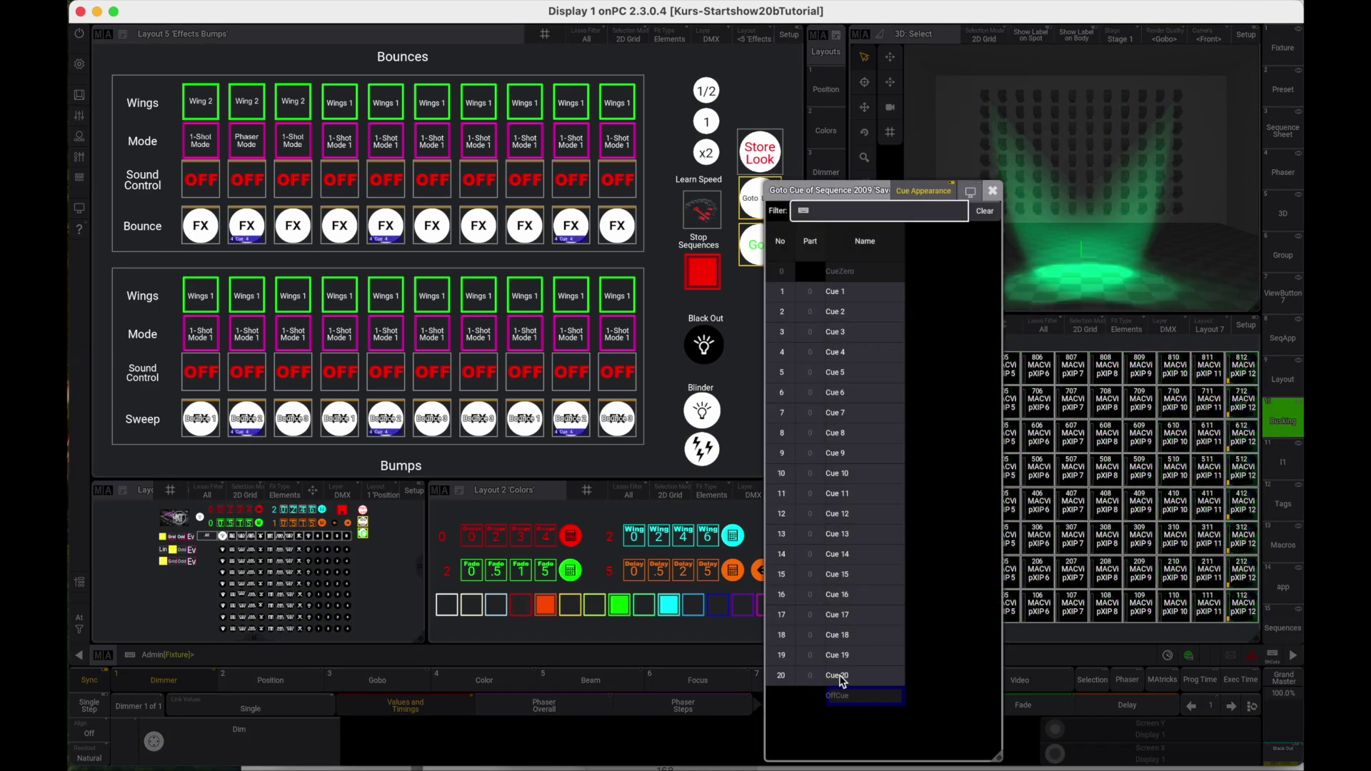
left_click(842, 682)
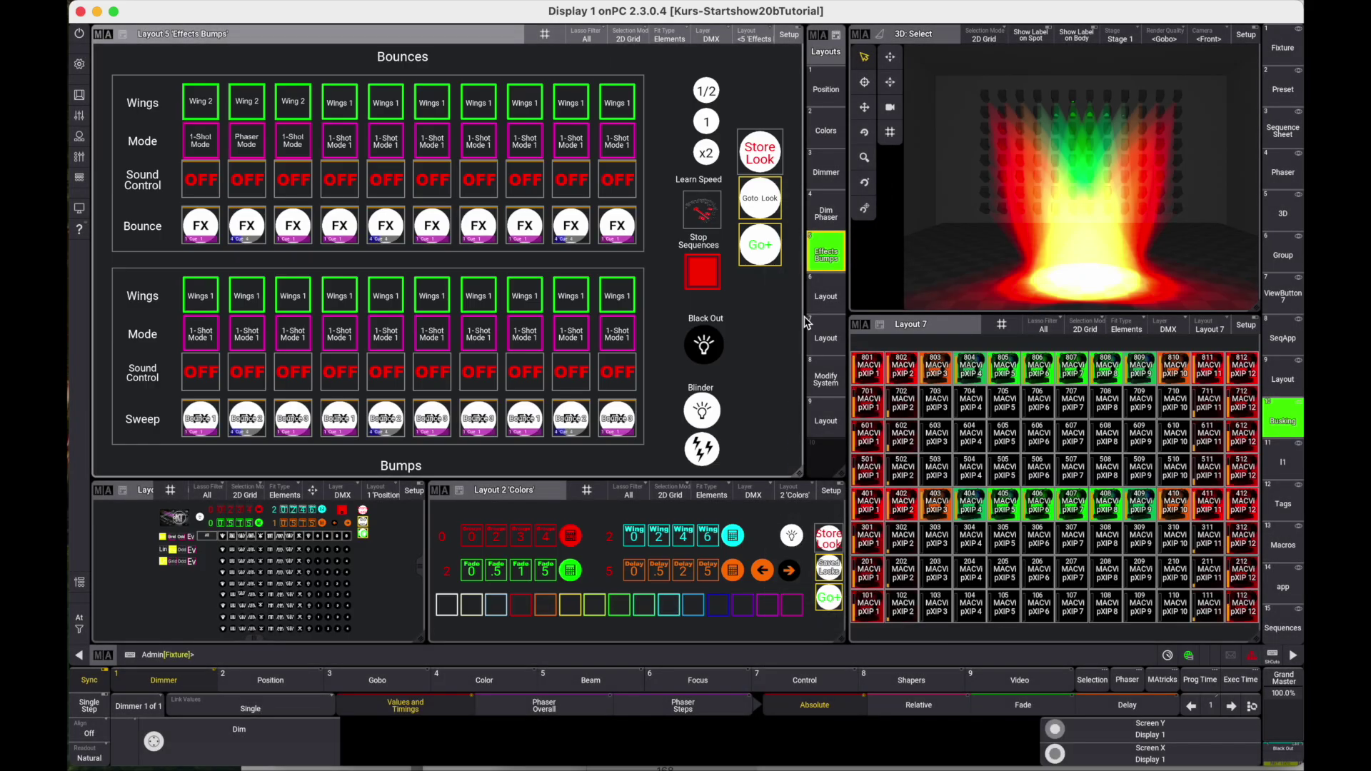
left_click(762, 248)
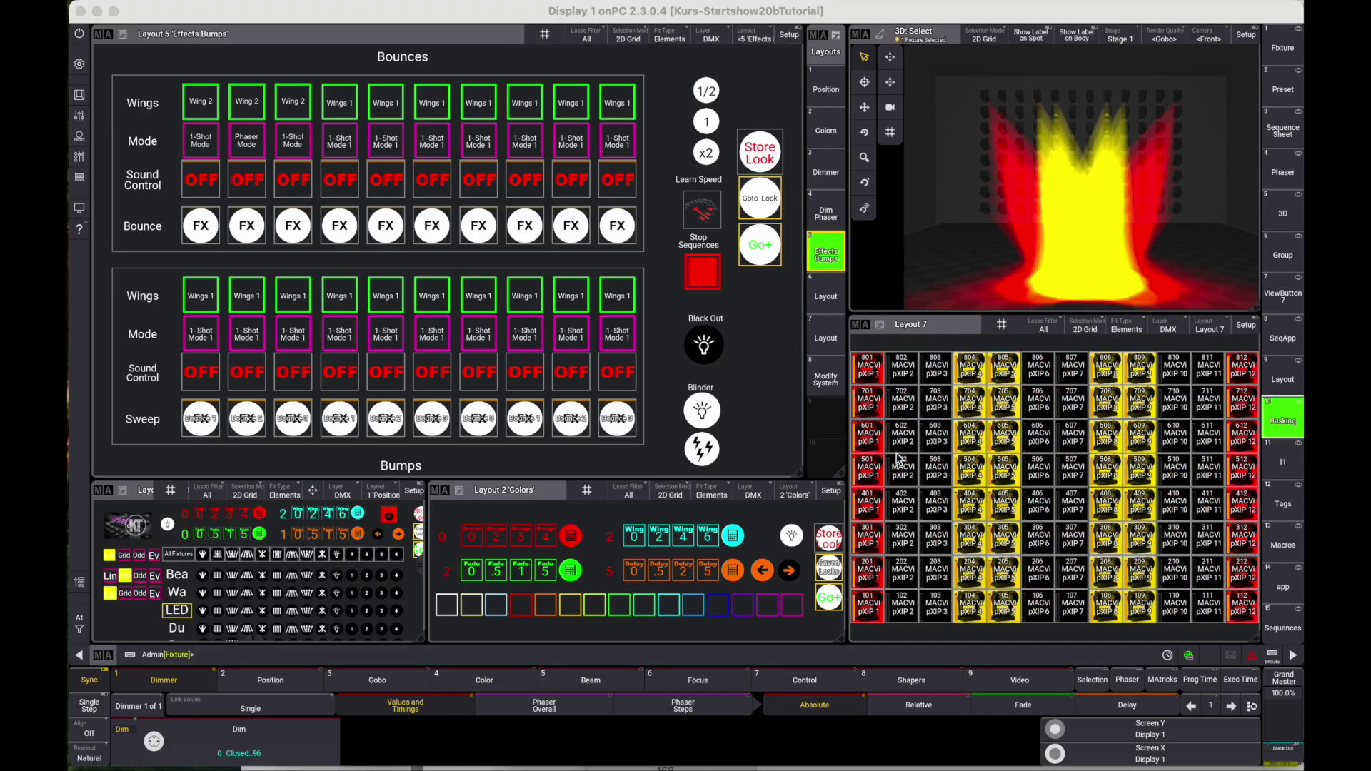
Remove the Layout 7 view and place an All 5 preset pool in the freed area.
left_click(860, 328)
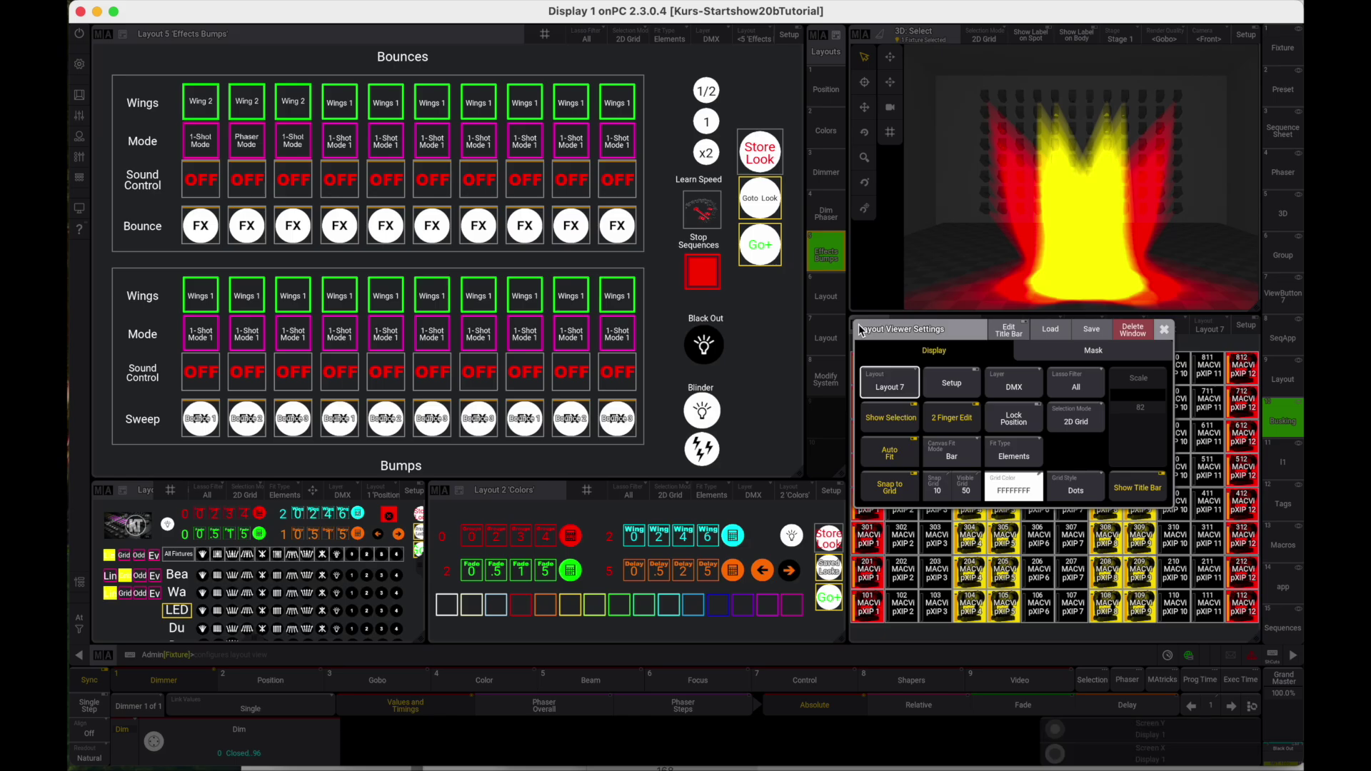
left_click(1134, 334)
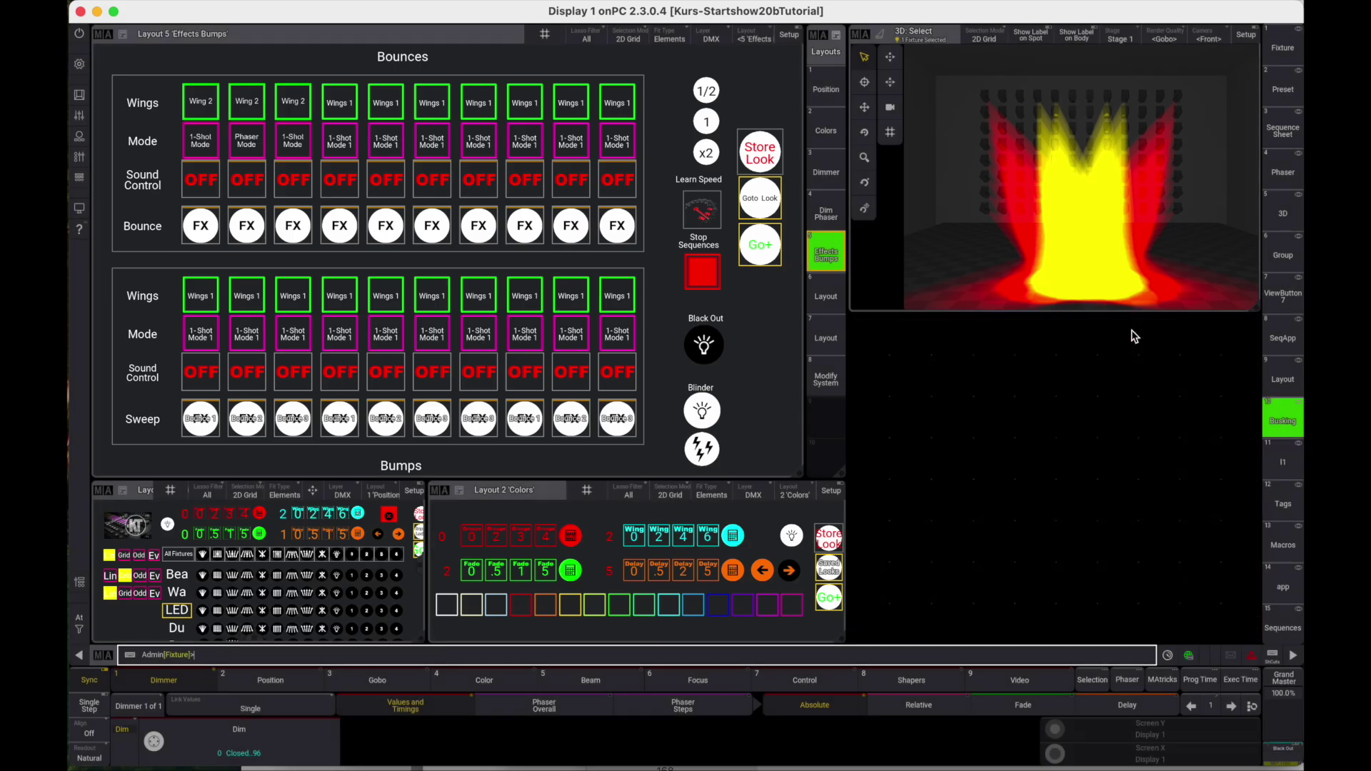
left_click_drag(857, 323, 1257, 391)
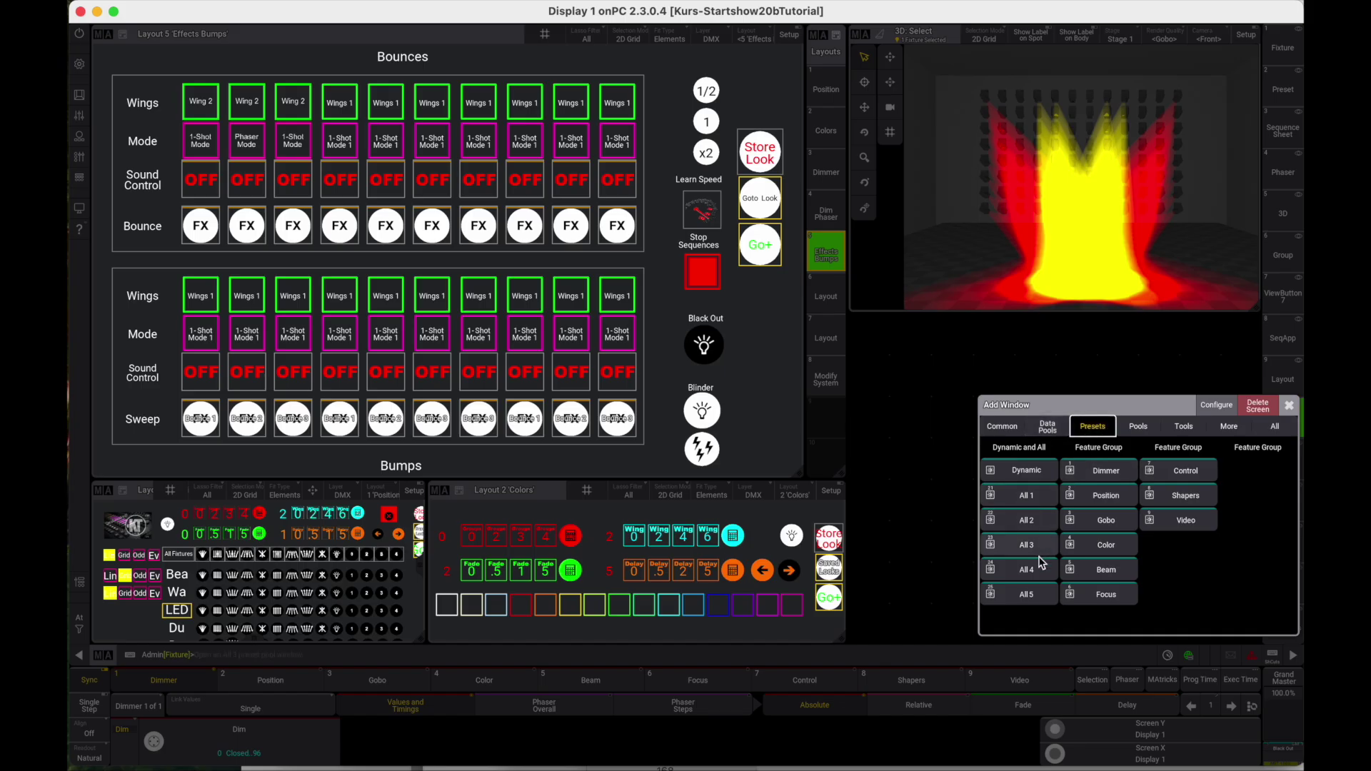
left_click(1034, 596)
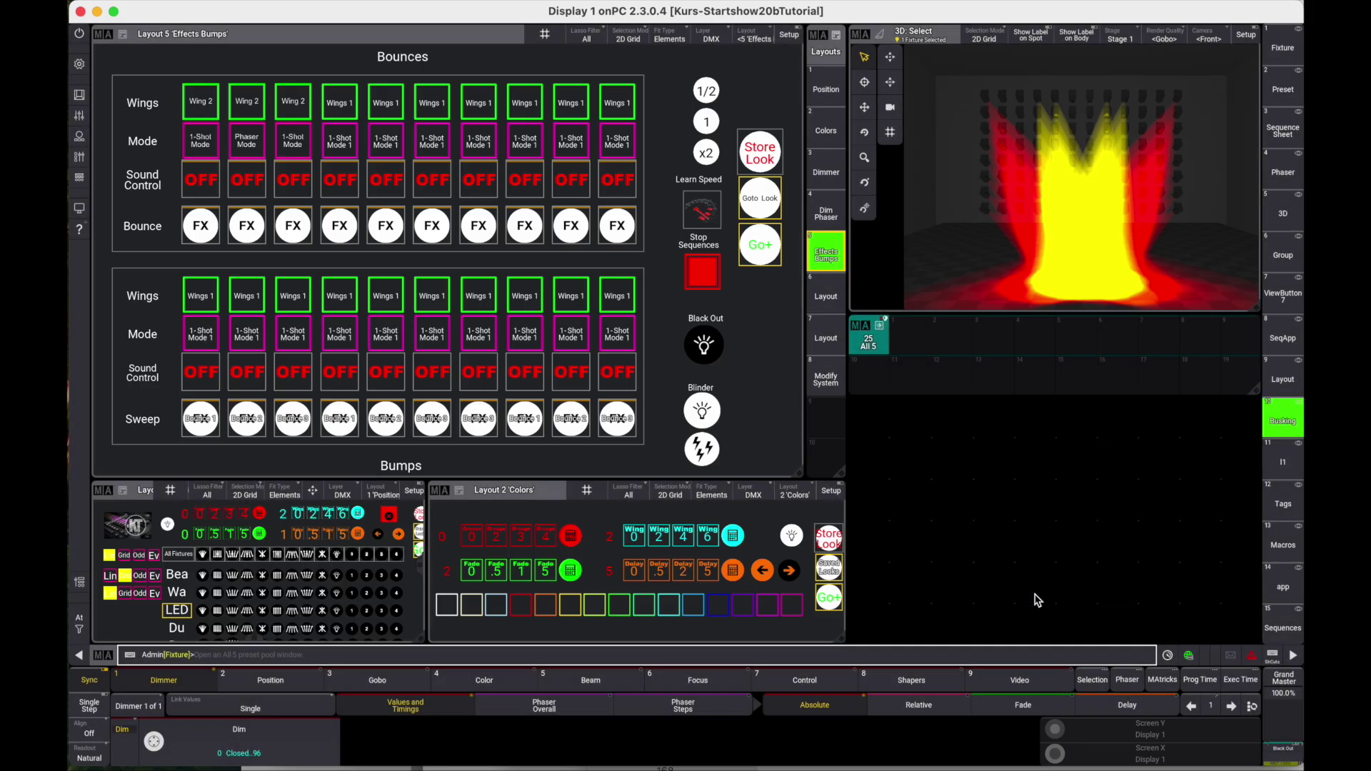
Add a layout viewer in the remaining space, showing Layout 5 'Effects Bumps'.
left_click(856, 409)
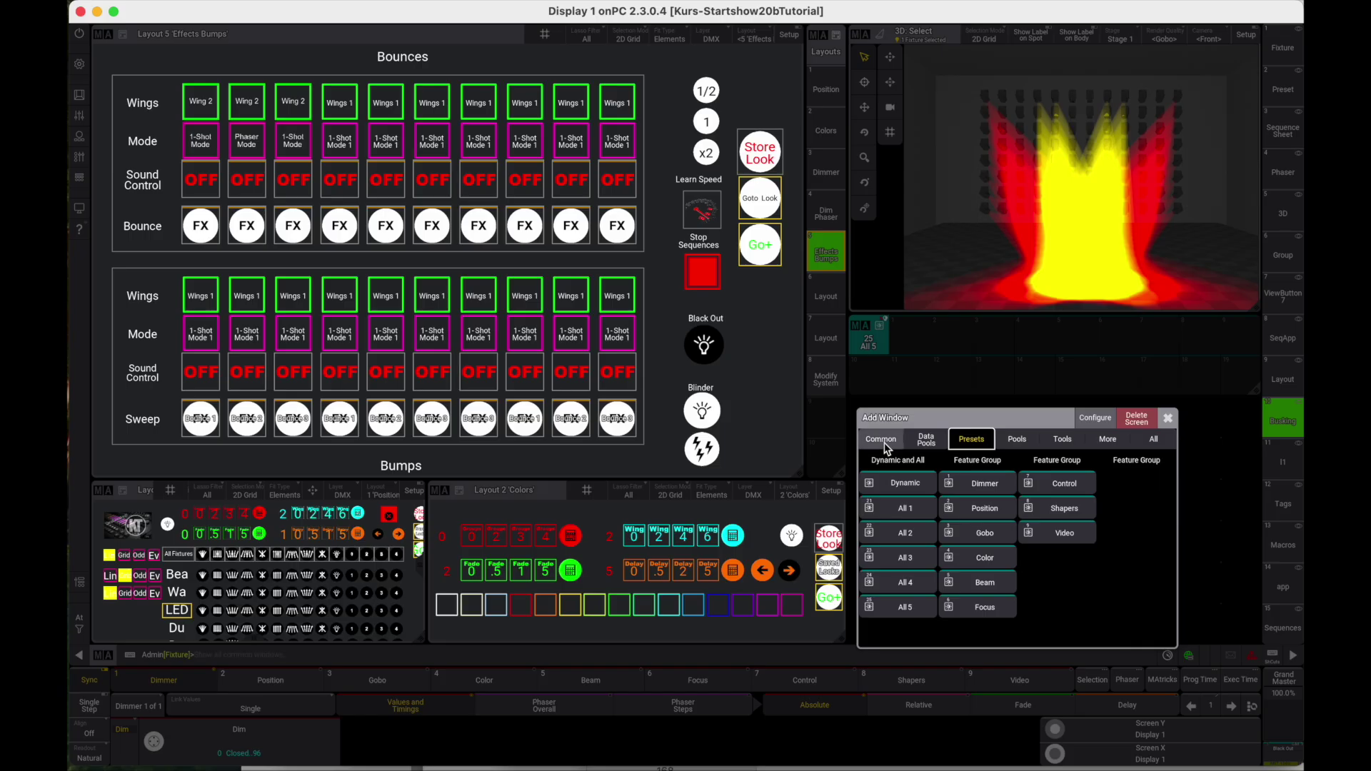
left_click(884, 443)
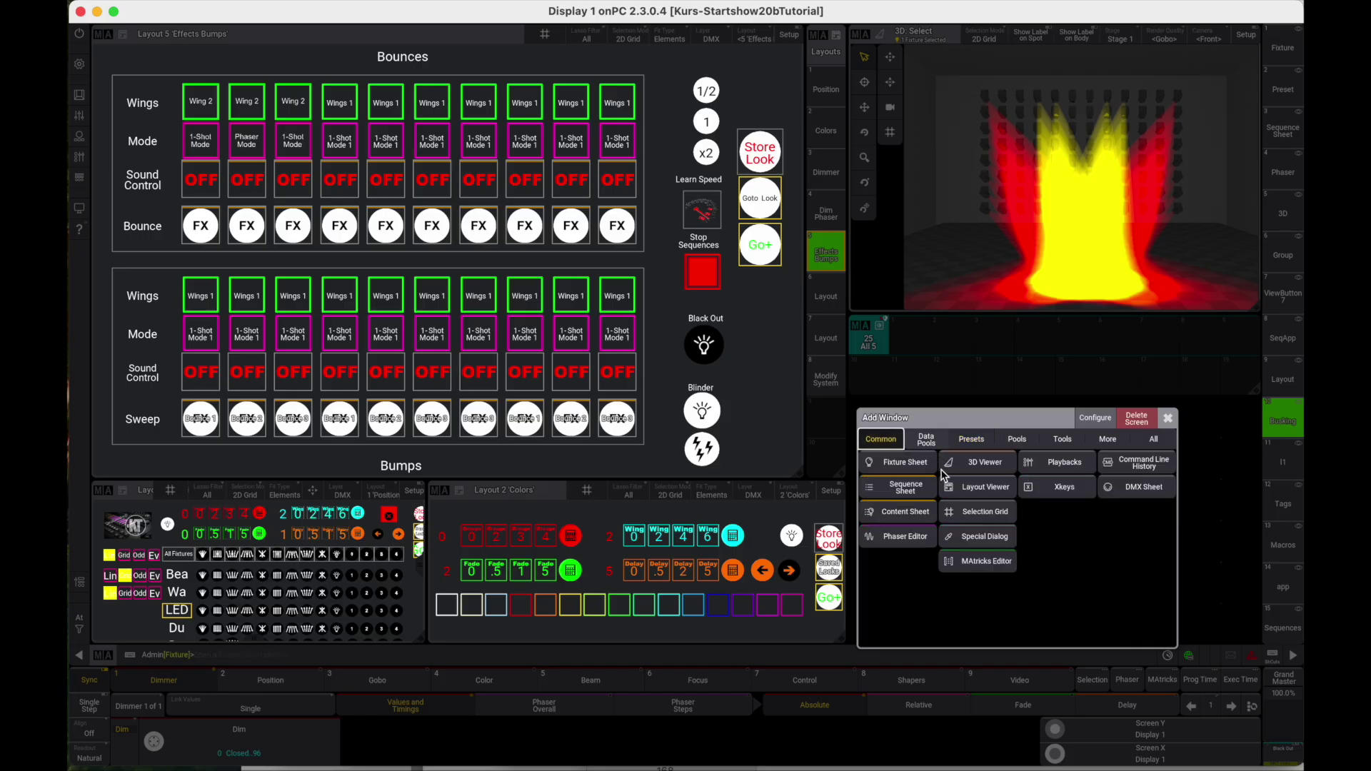
left_click(969, 490)
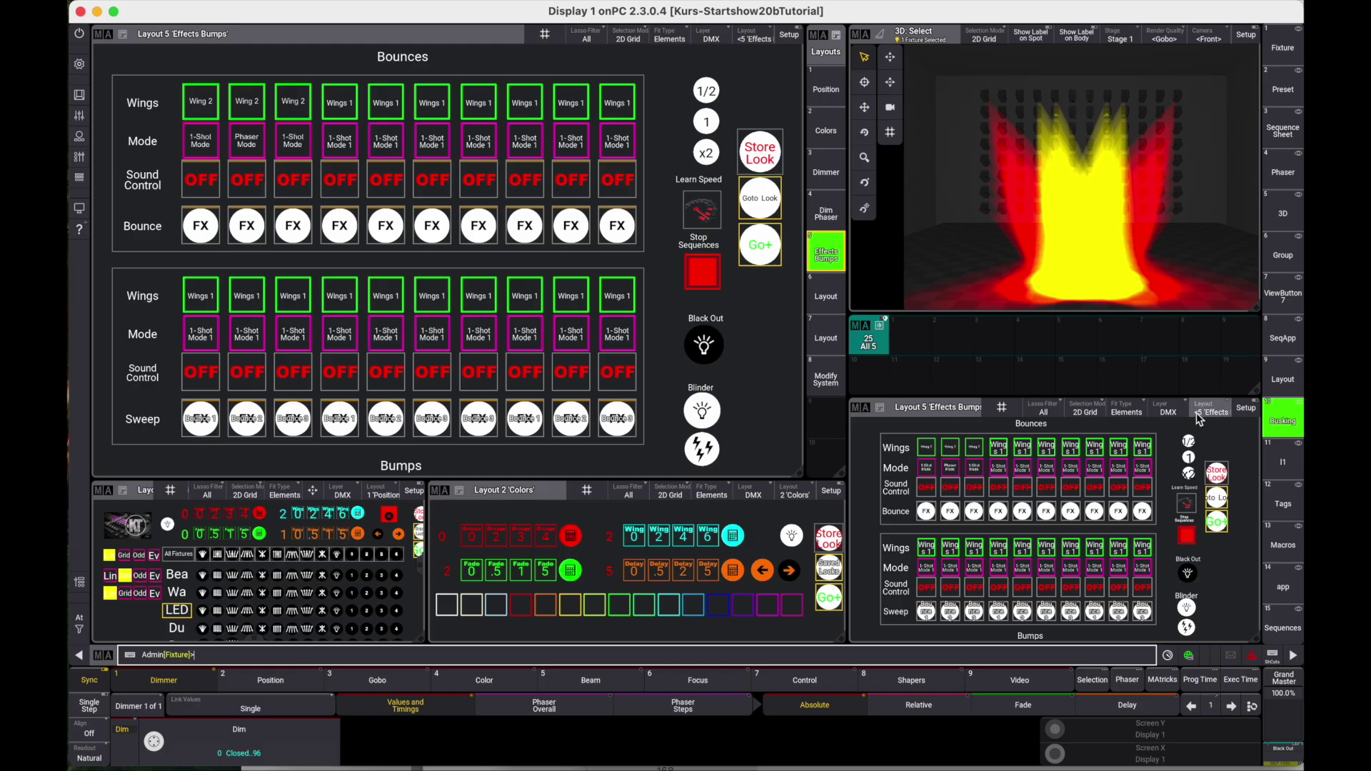
Store a new empty Layout 9 with 's layout 9' and start editing it in the viewer.
scroll(1212, 415, "down", 4)
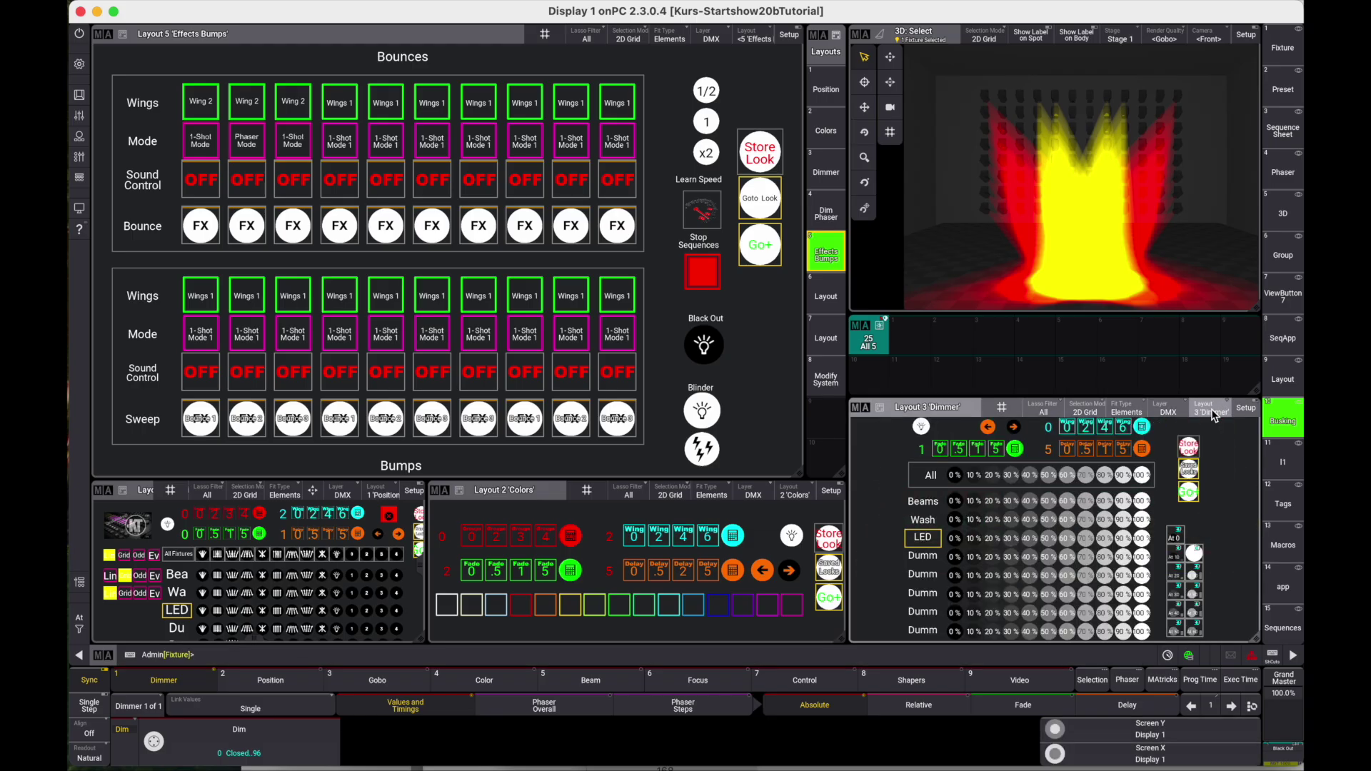
scroll(1213, 416, "down", 2)
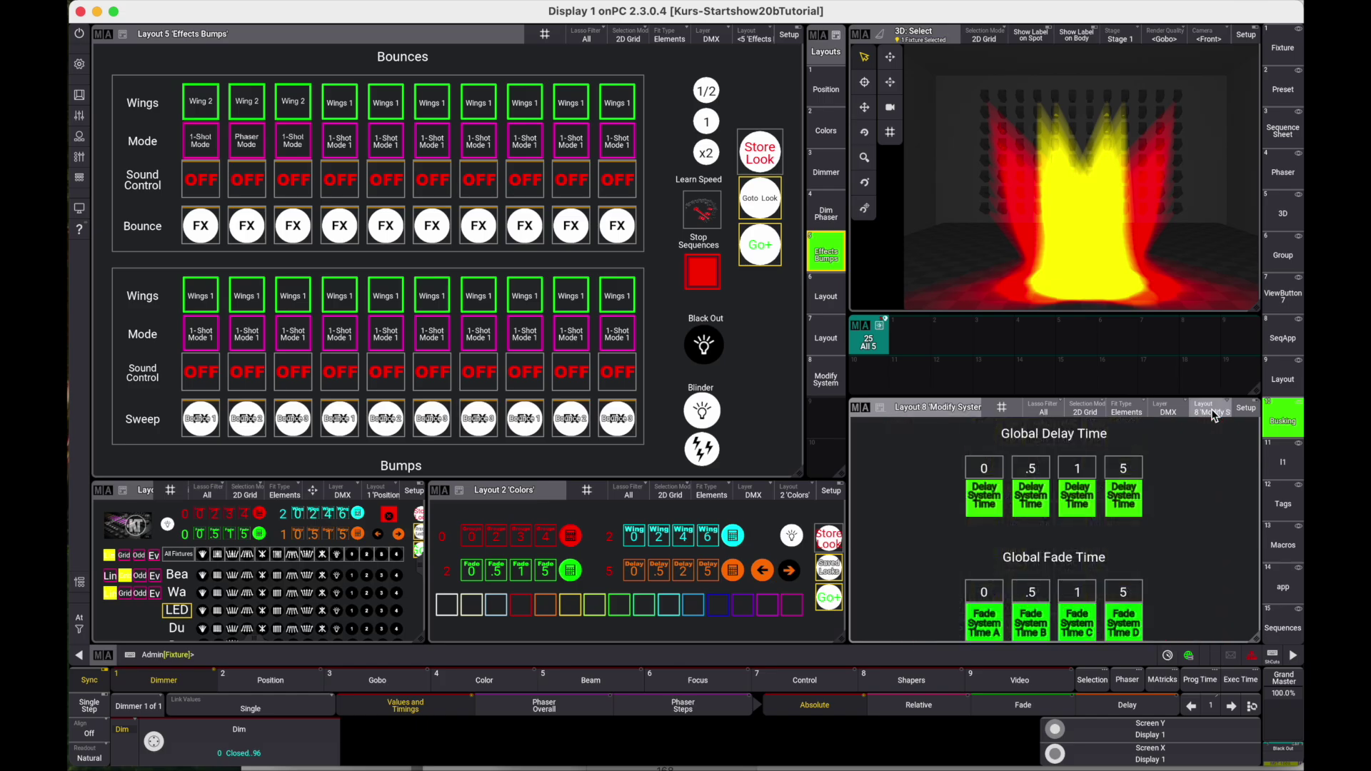
scroll(1214, 416, "down", 2)
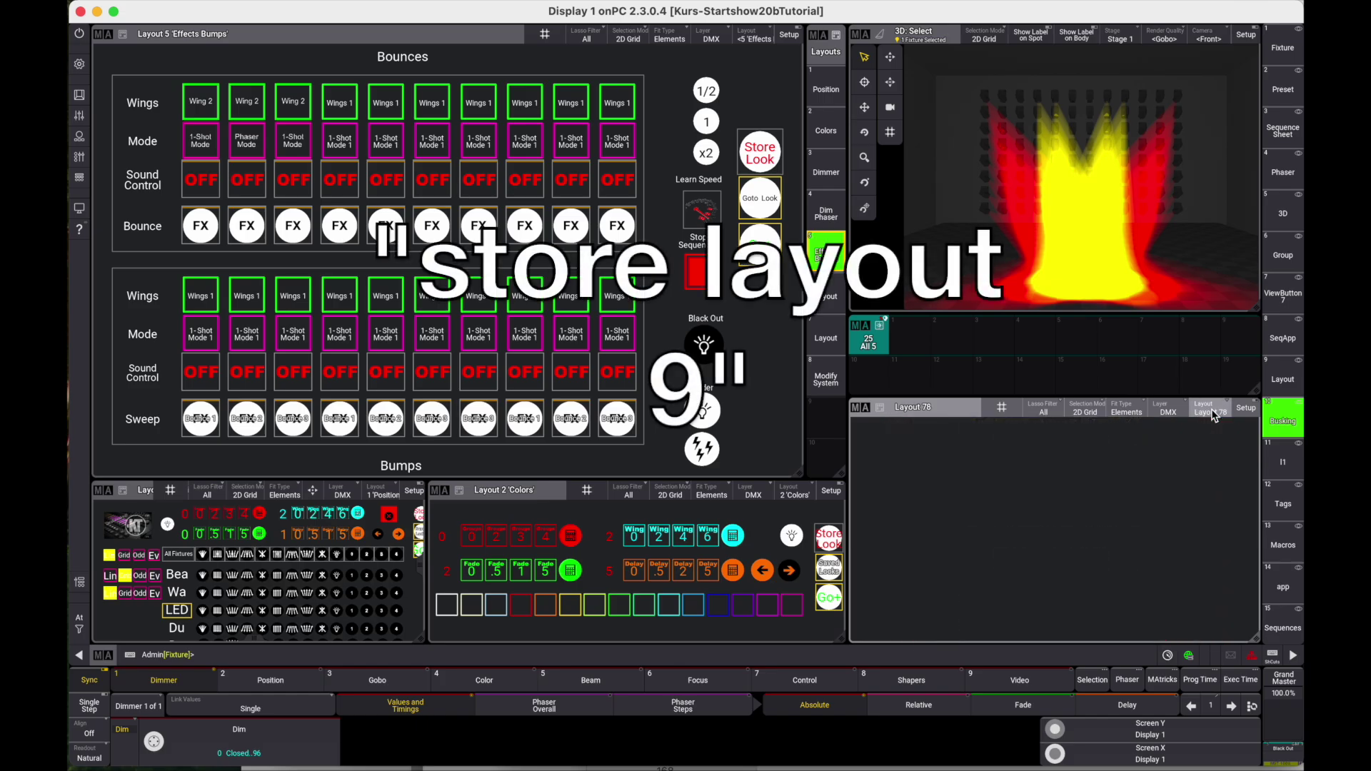
left_click(900, 655)
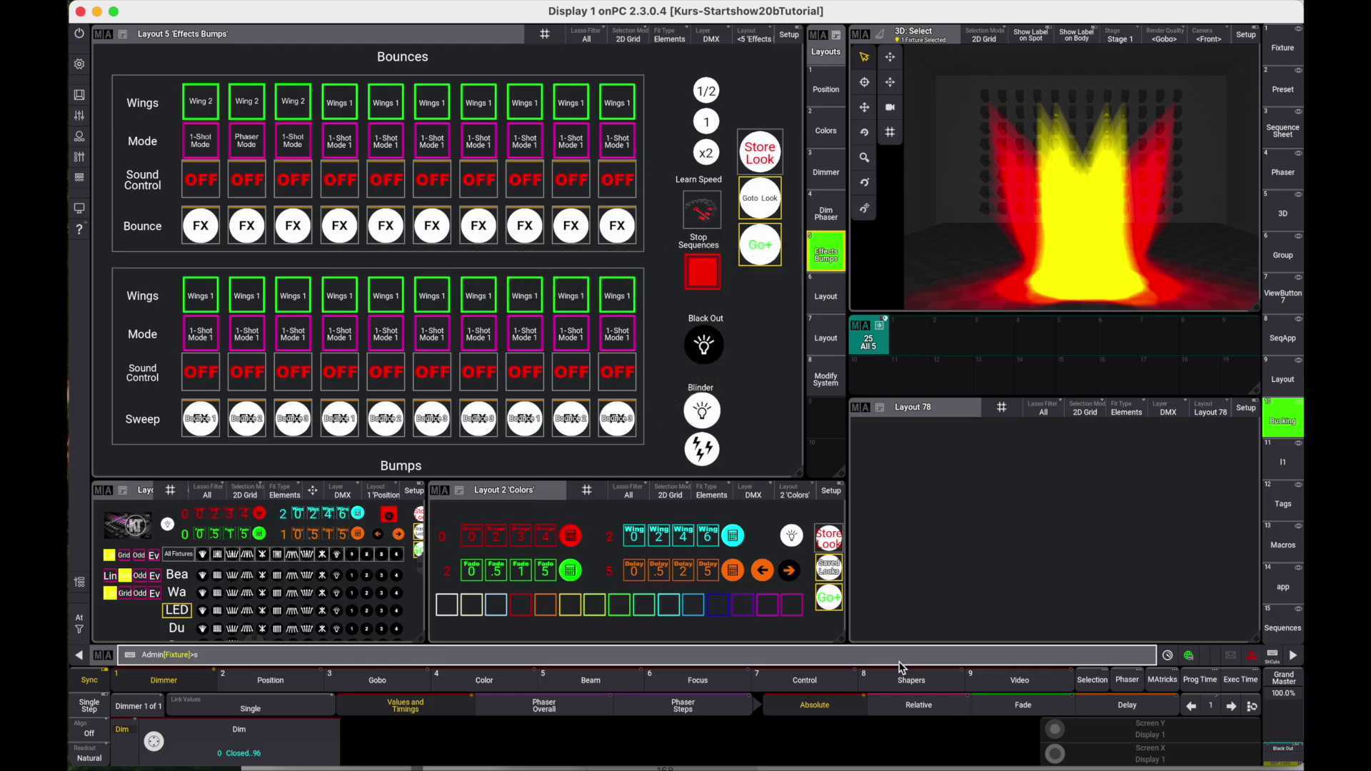
type("s layout 9")
key("Return")
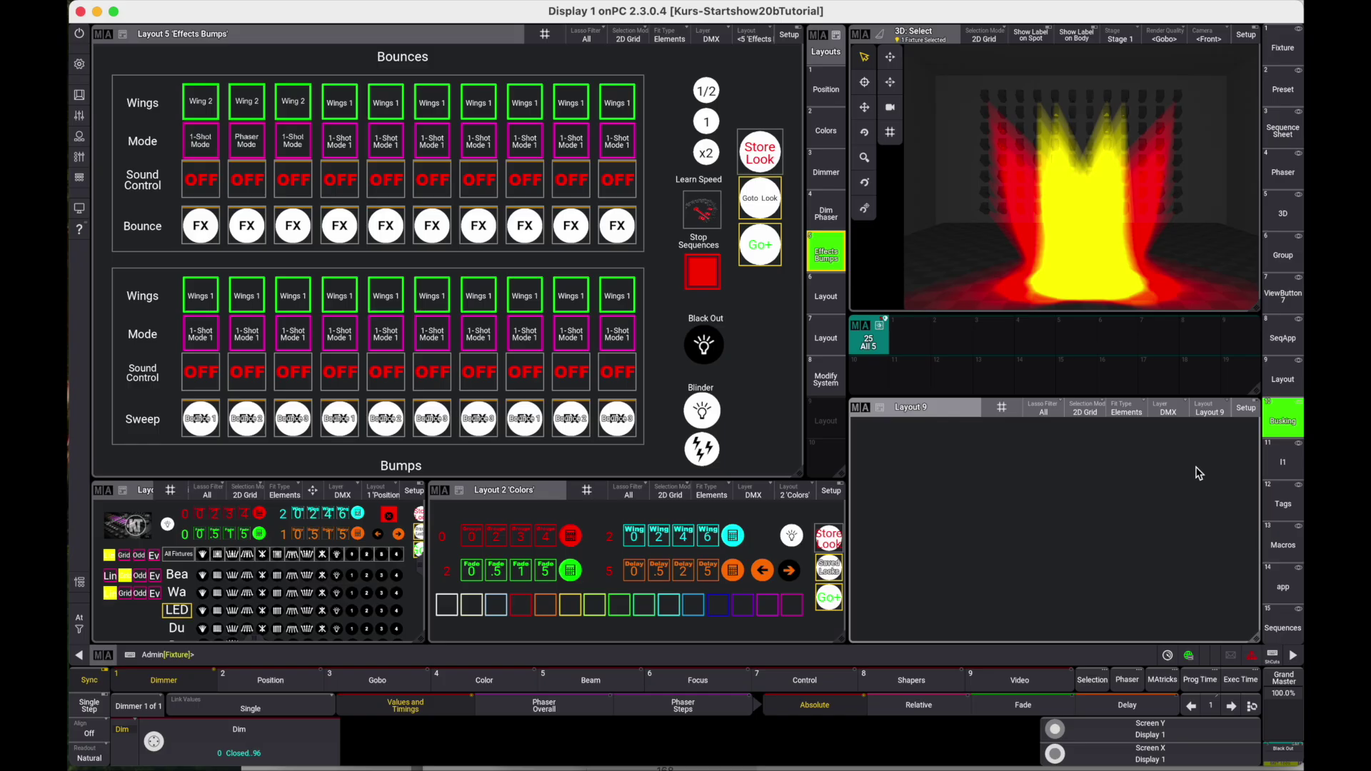
left_click(1246, 412)
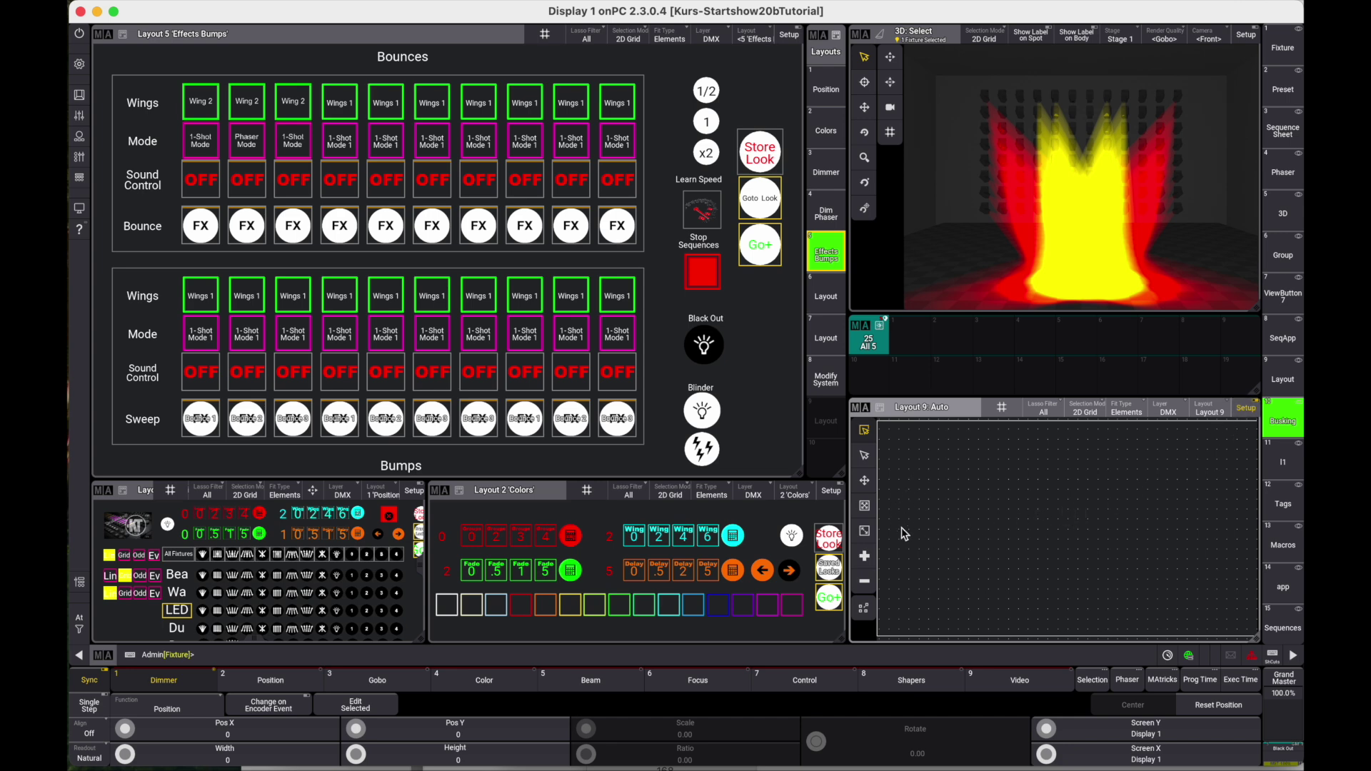
Add three square elements in a row to Layout 9 and delete the small stray one.
left_click(865, 556)
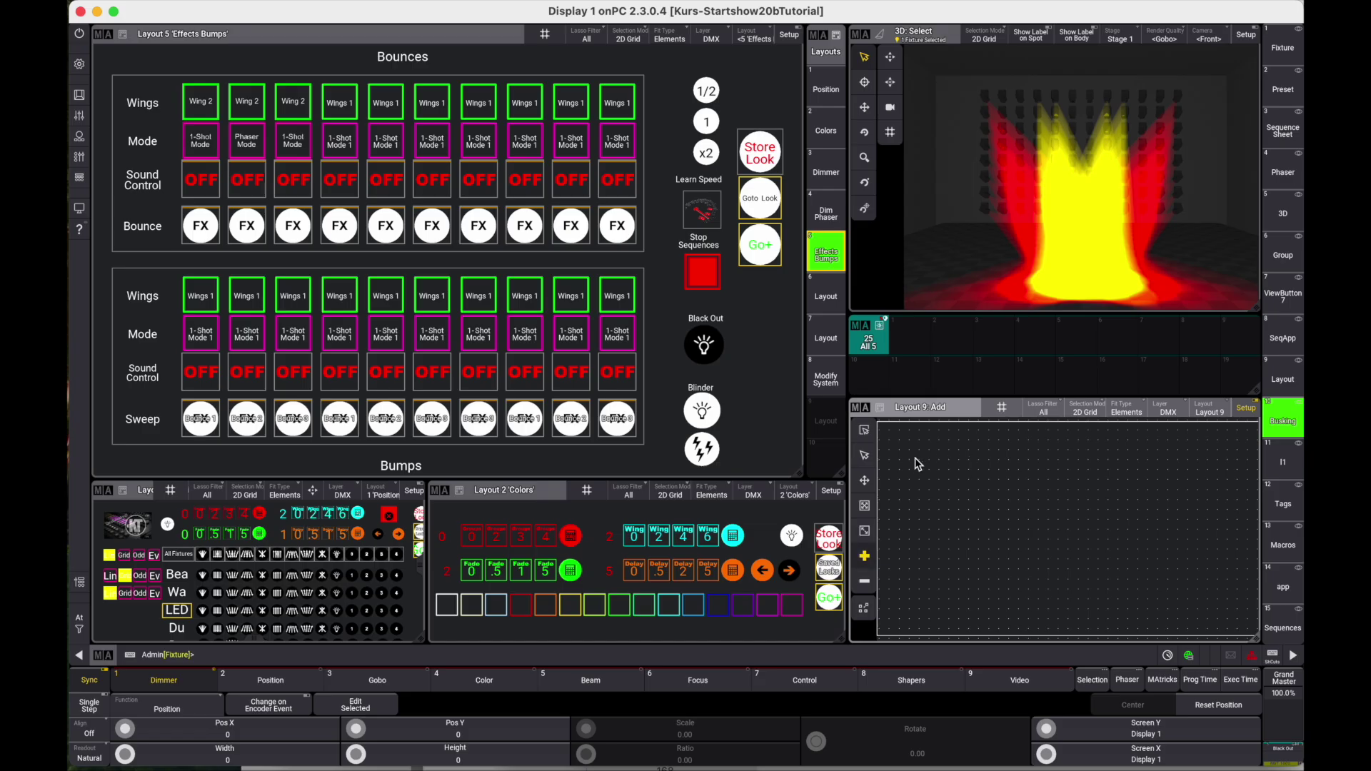
left_click(978, 548)
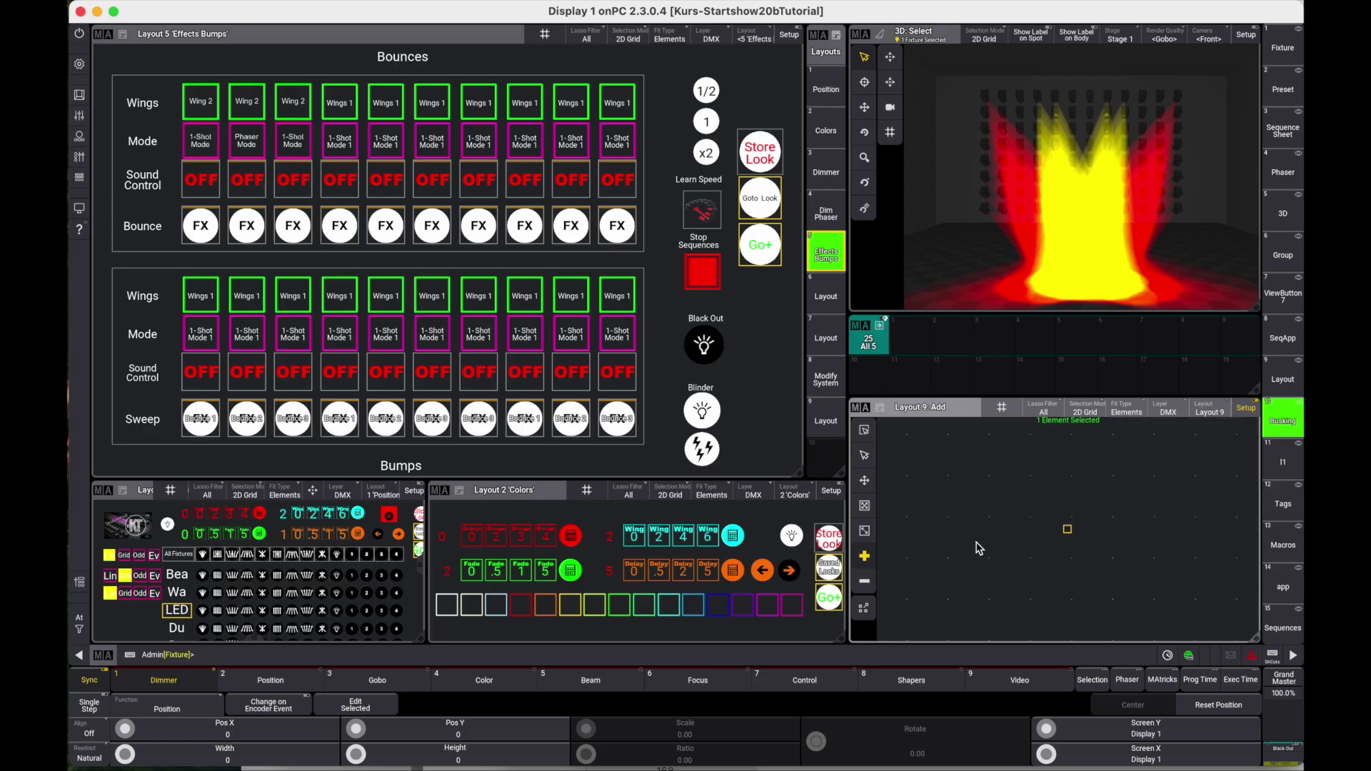
left_click_drag(951, 483, 991, 526)
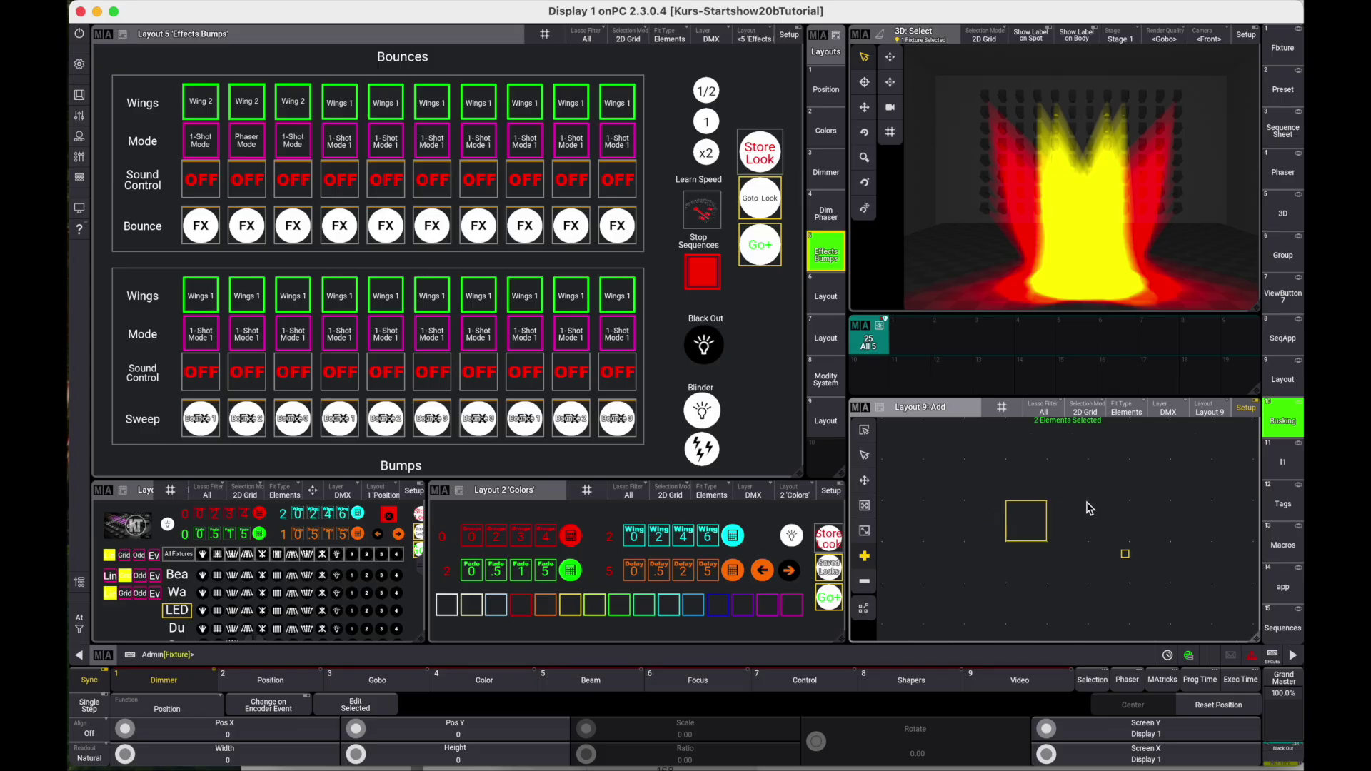
left_click_drag(1088, 512, 1214, 550)
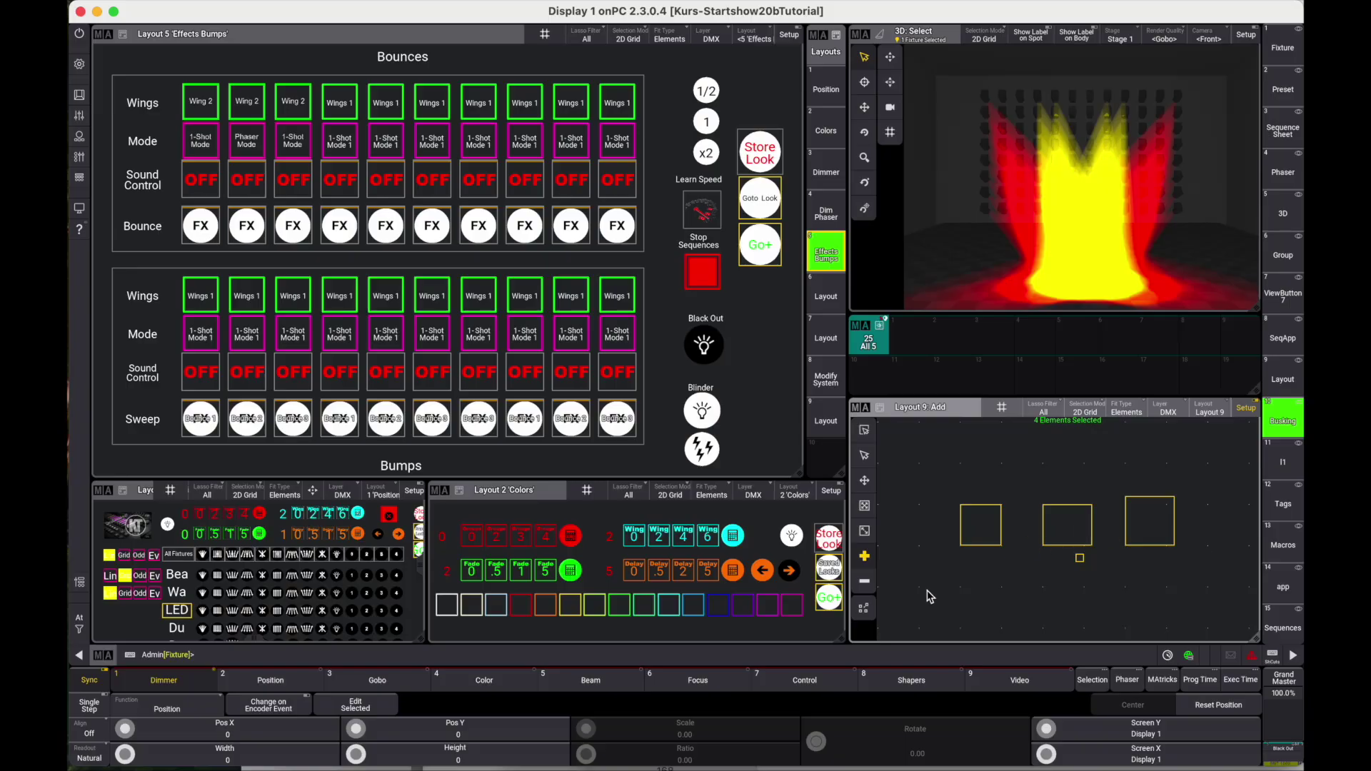
left_click(864, 581)
left_click(1076, 560)
left_click(864, 430)
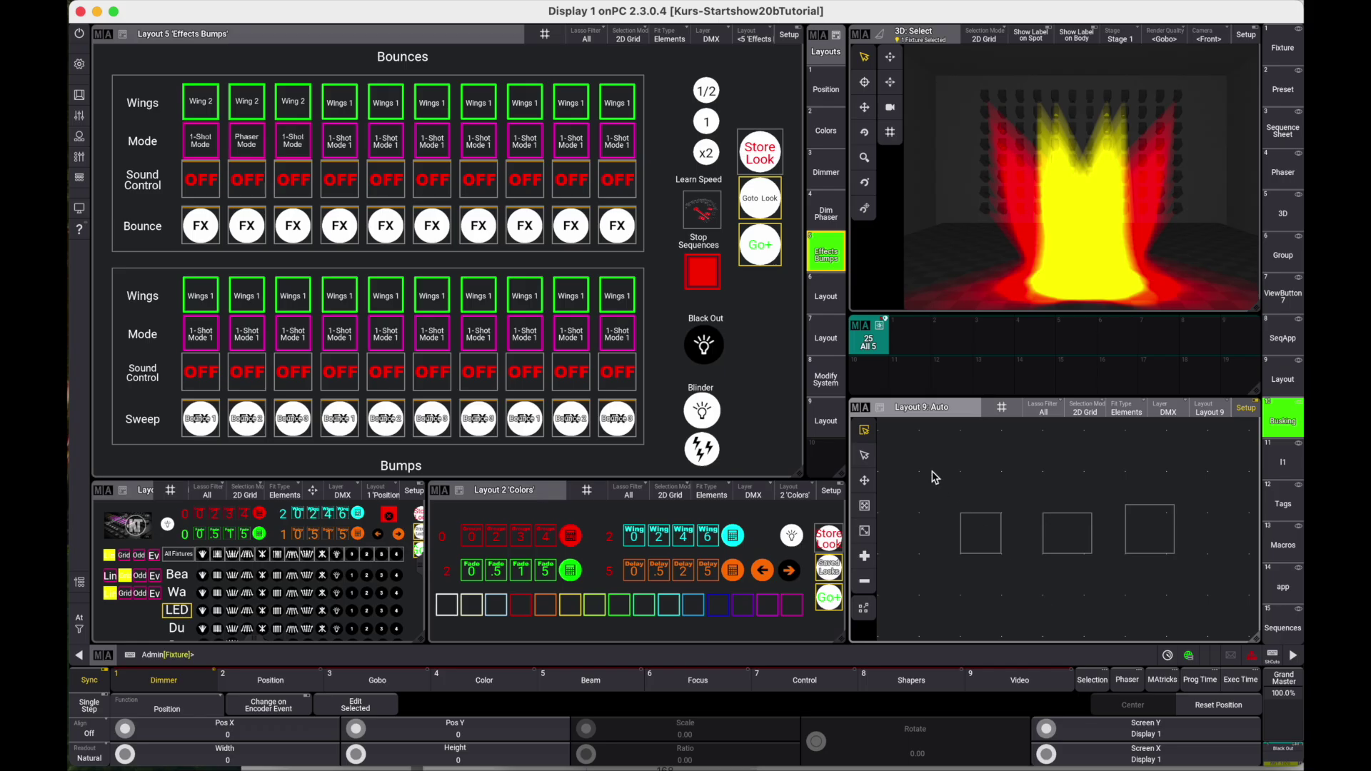
Set all three Layout 9 elements to width 50 and height 50, then move the dialog aside.
left_click_drag(911, 459, 1156, 595)
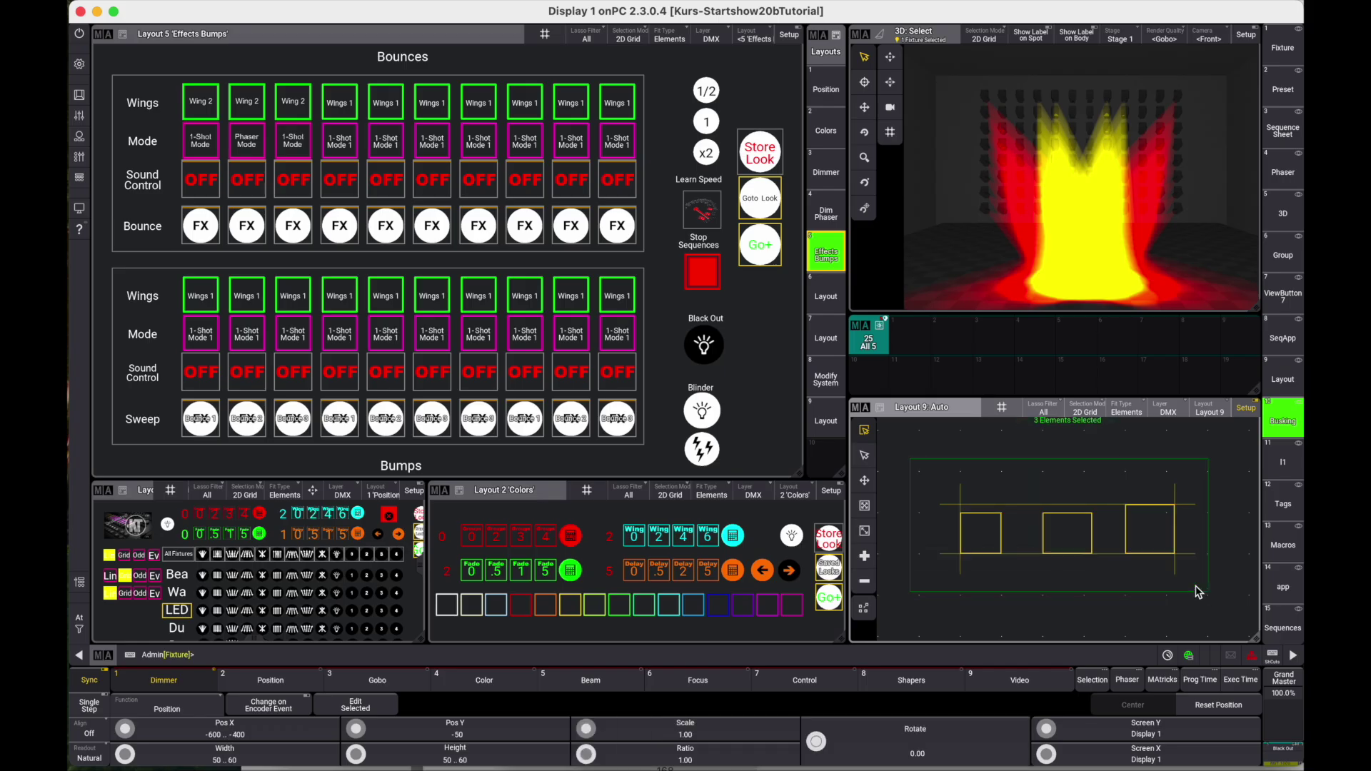
left_click(1136, 512)
left_click(1112, 556)
left_click(1108, 620)
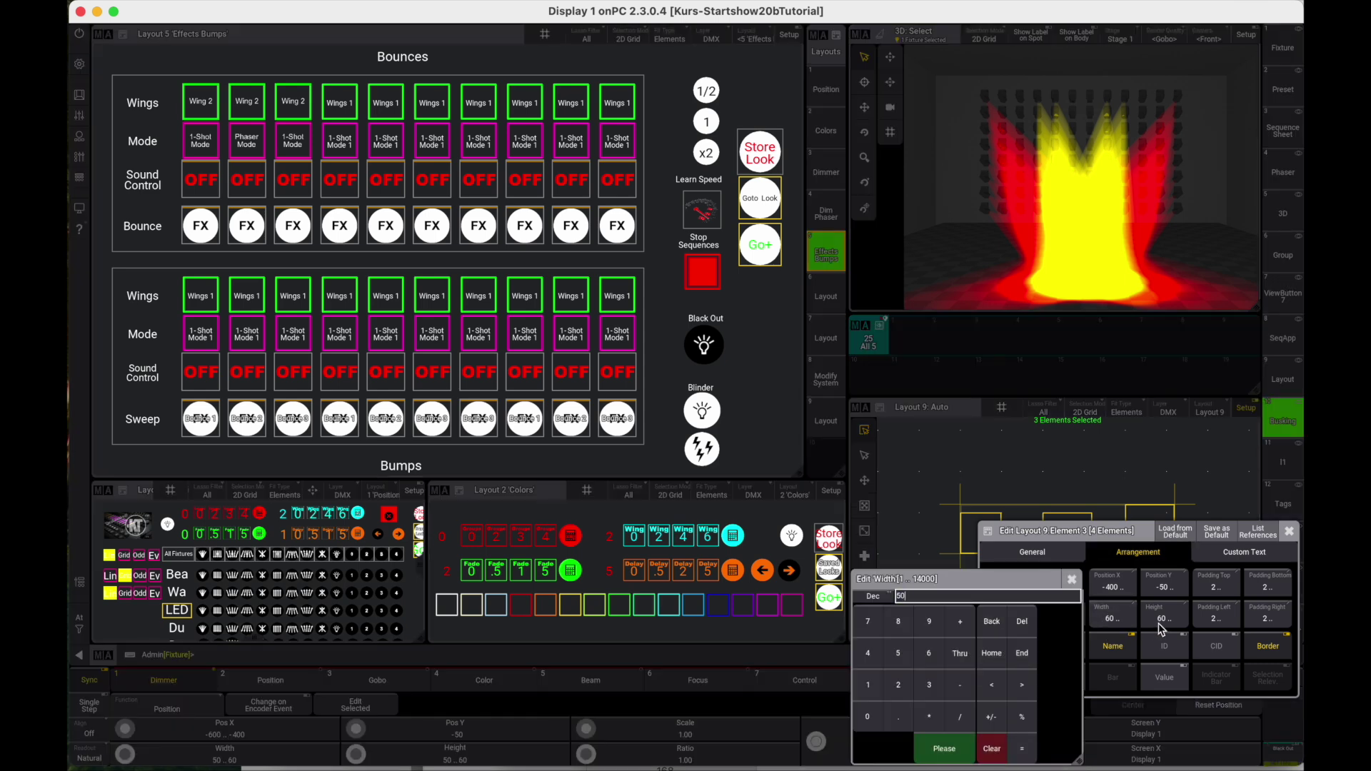
key("Return")
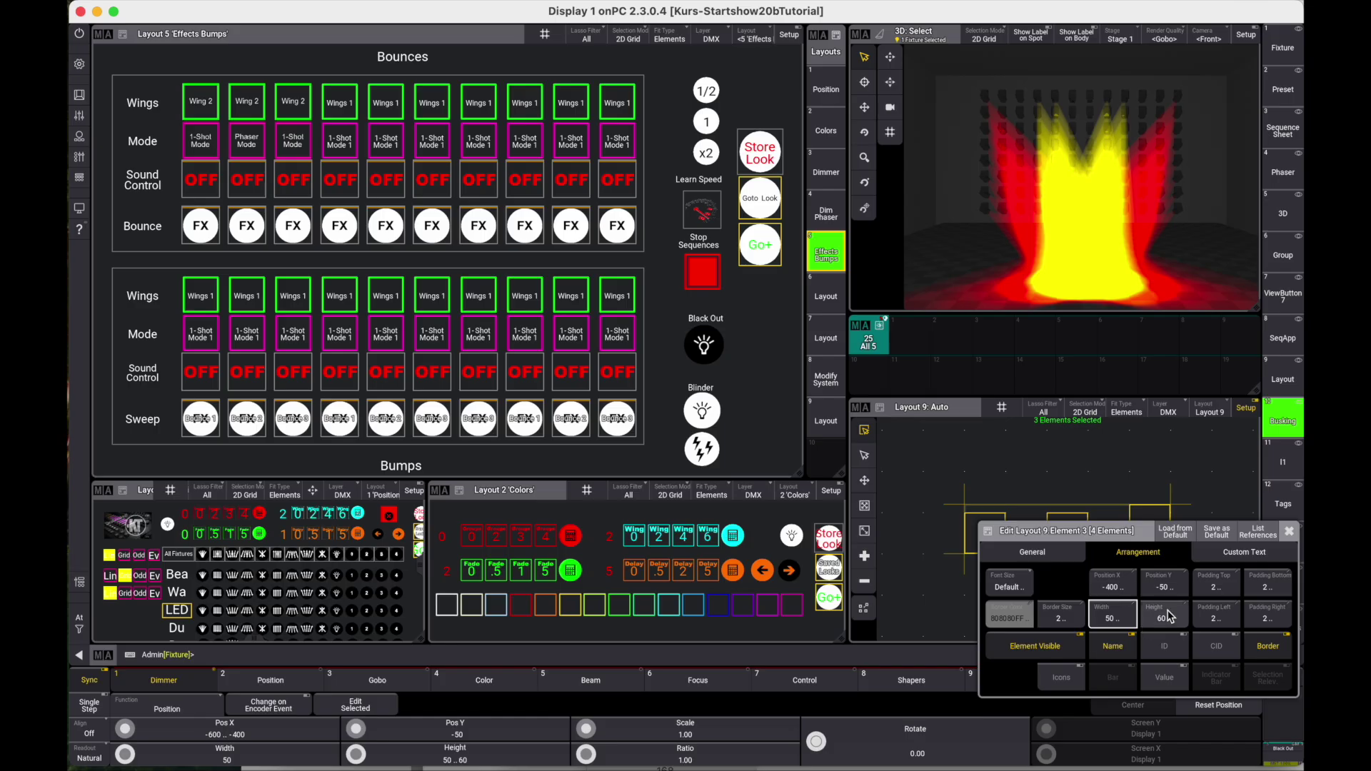
left_click(1165, 617)
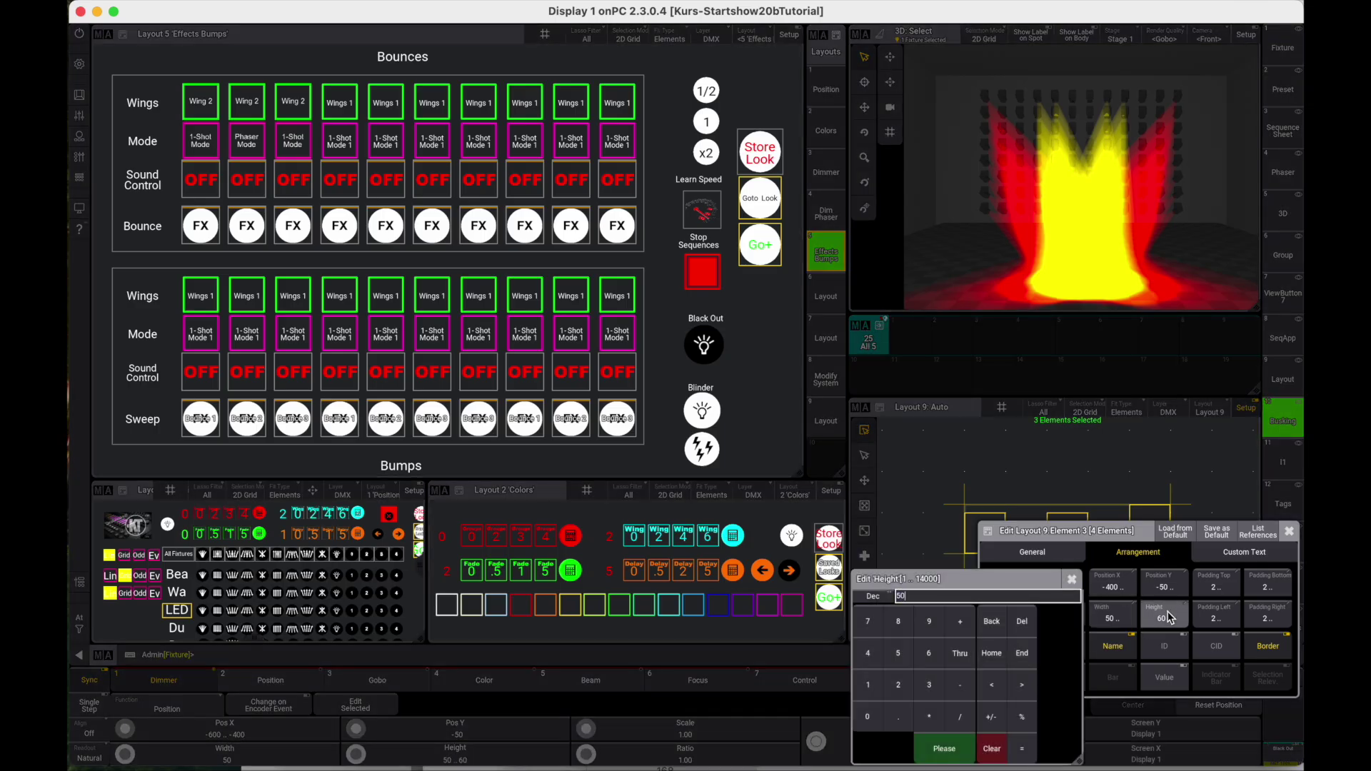
key("Return")
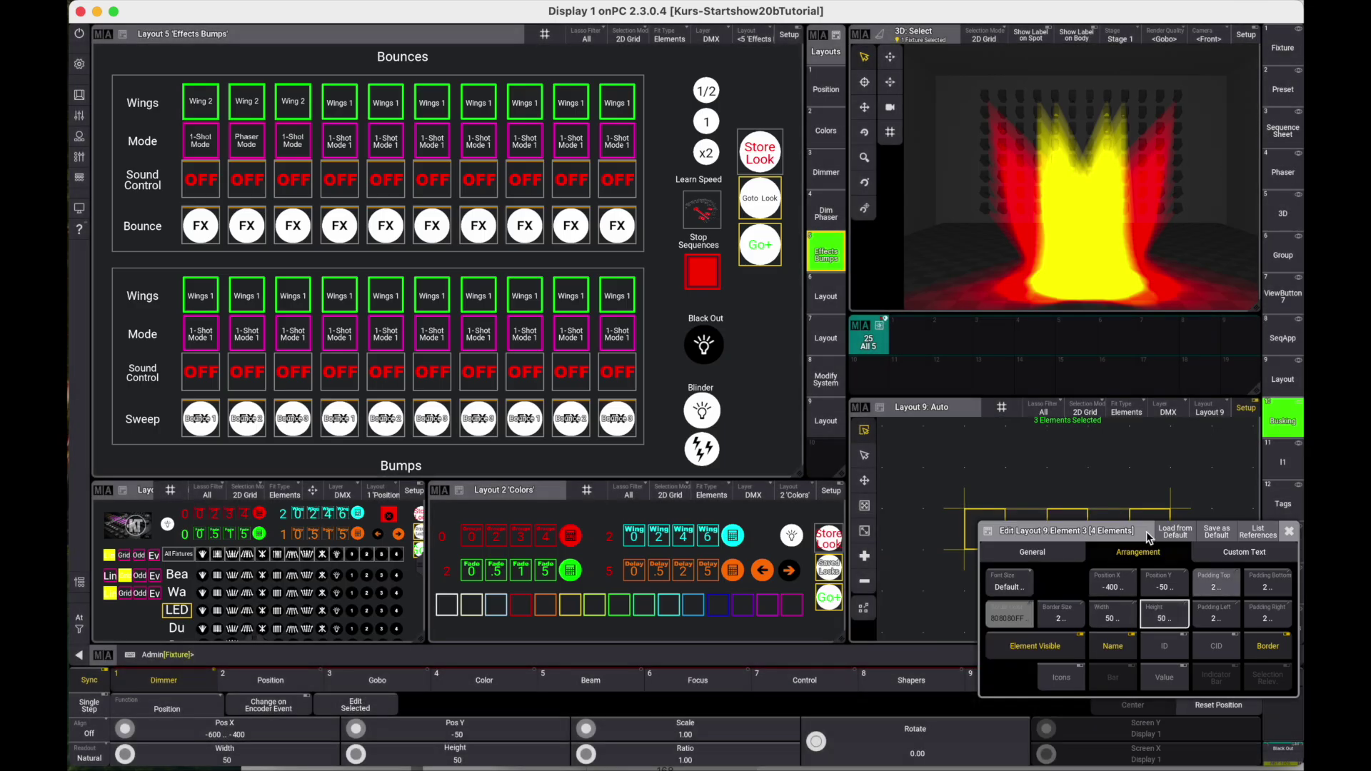
left_click_drag(1088, 534, 749, 444)
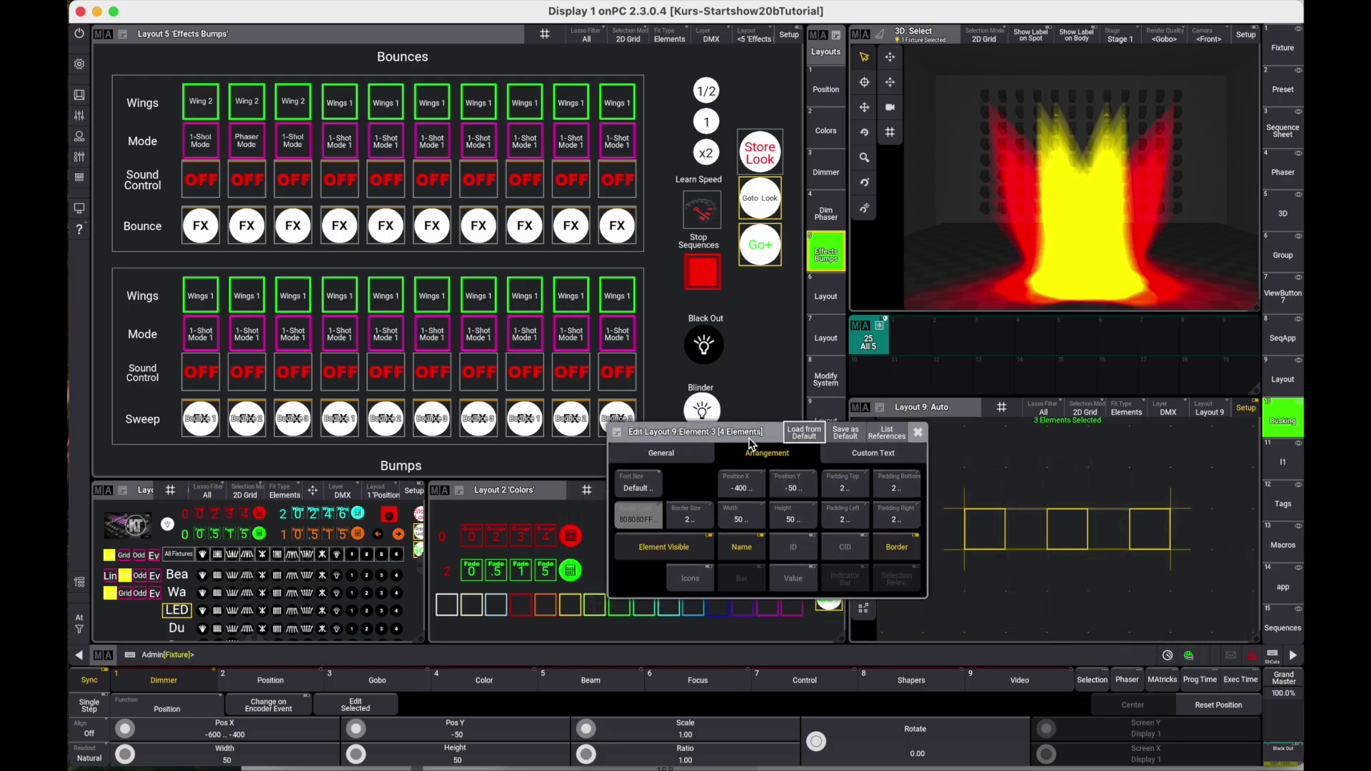
Create a new appearance for the squares with pale pink image colour E2DADA, then close the editors.
left_click(680, 456)
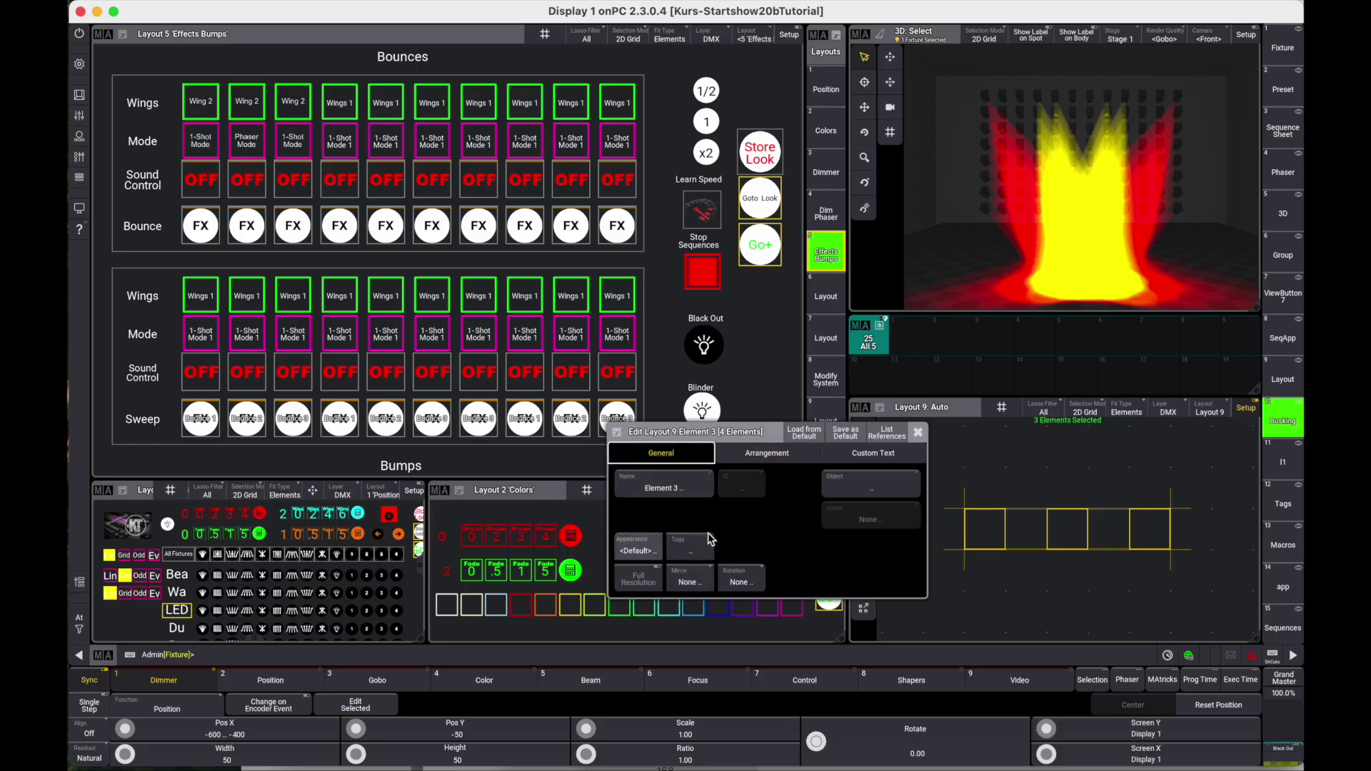
left_click(638, 551)
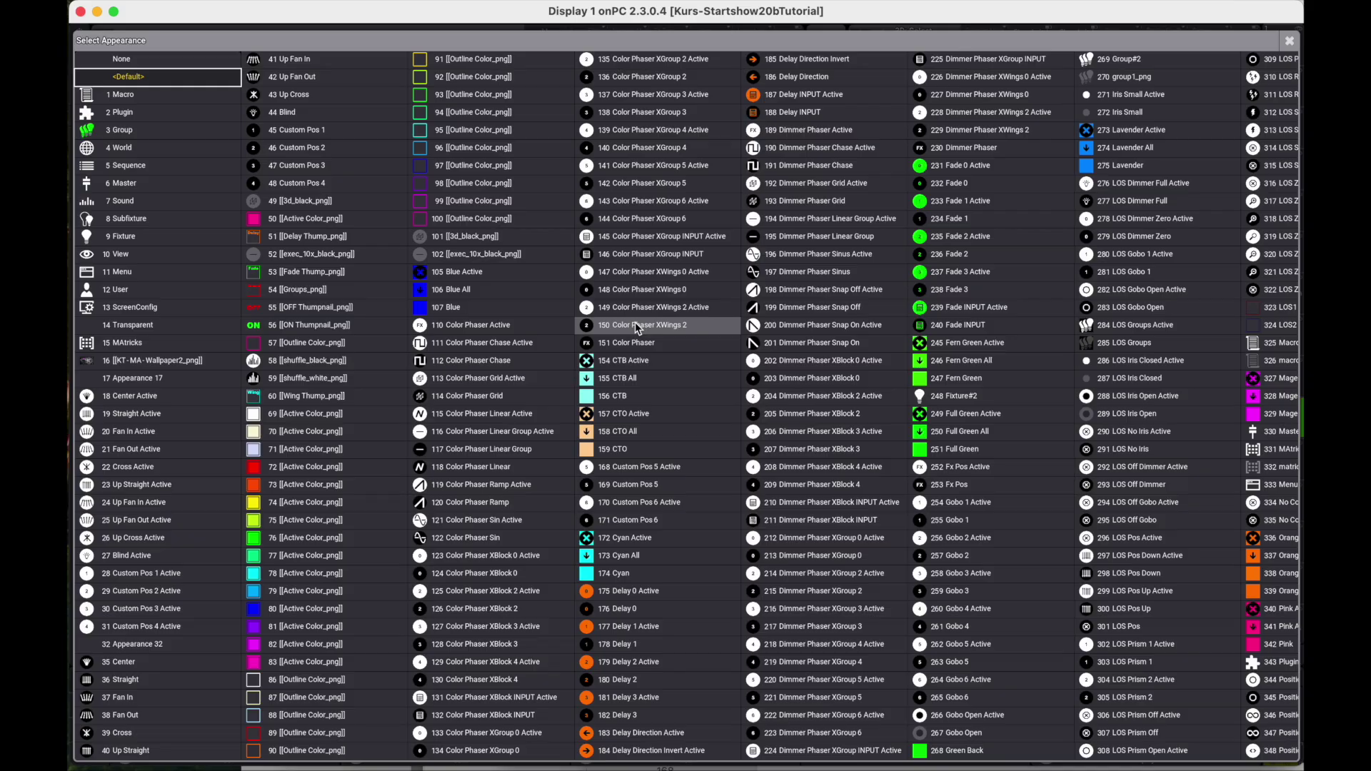
scroll(635, 323, "right", 10)
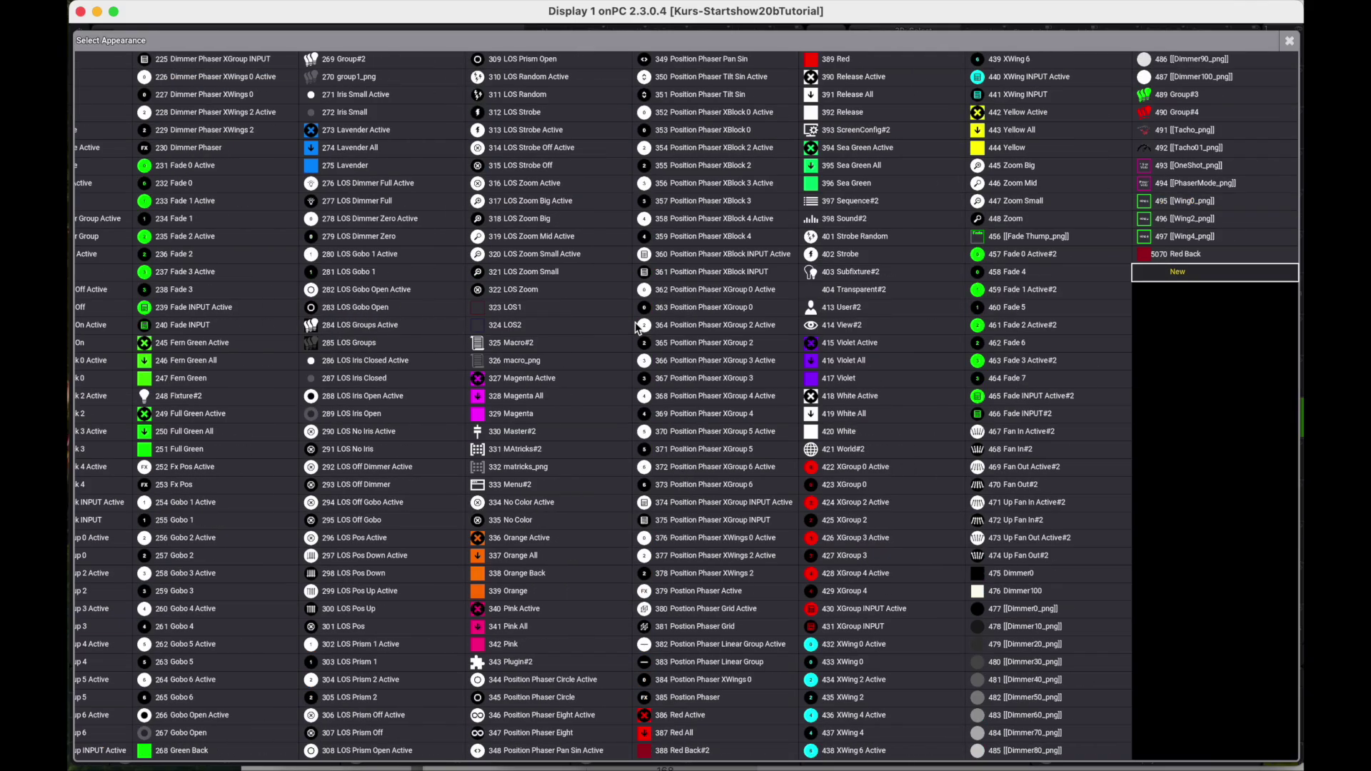
left_click(1178, 273)
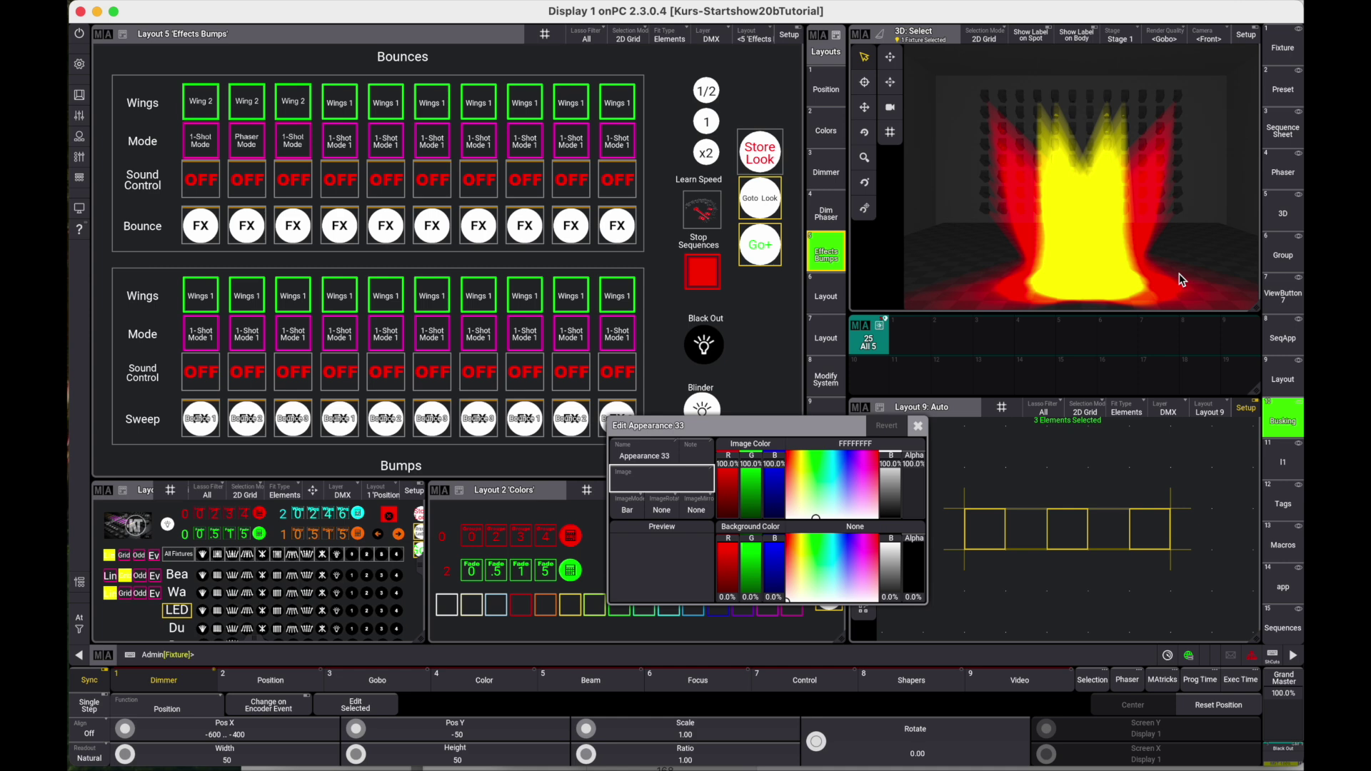
left_click(890, 491)
left_click_drag(889, 473, 893, 472)
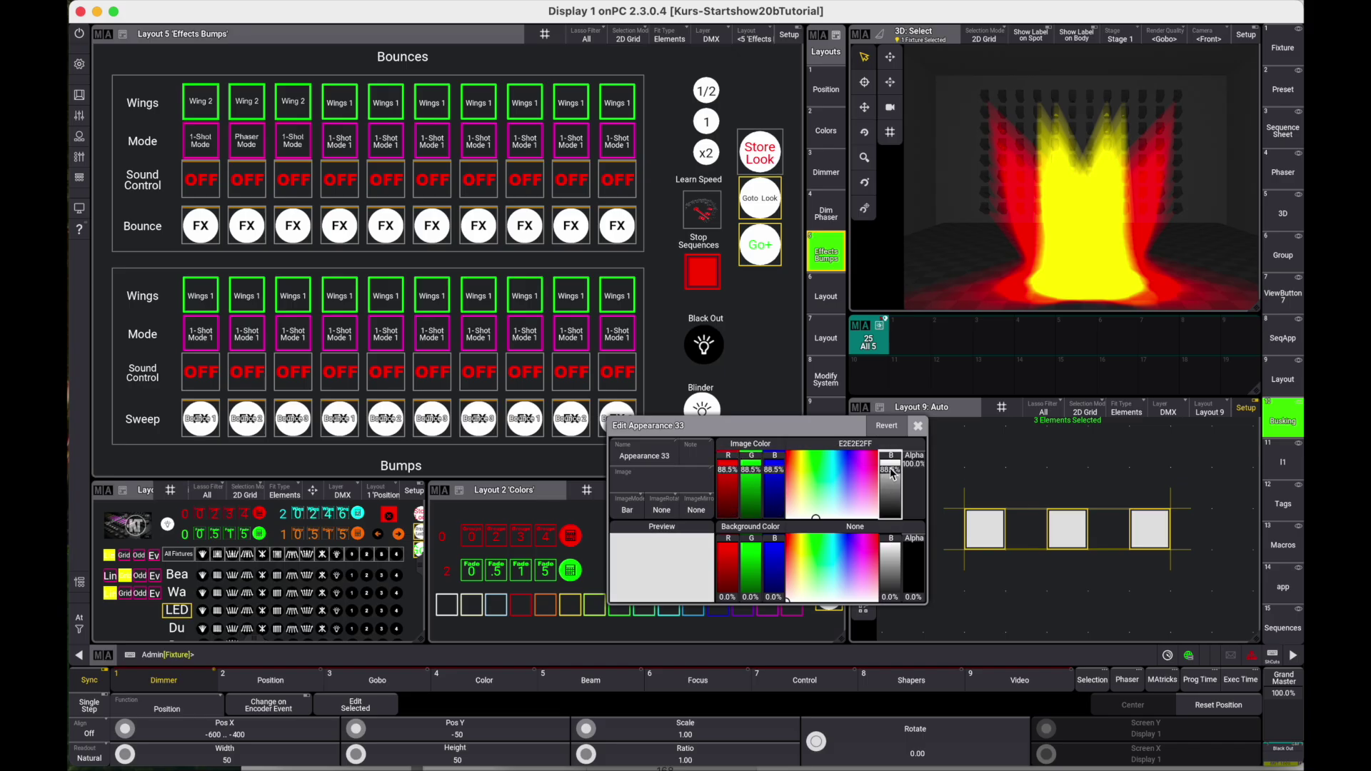
left_click_drag(817, 518, 789, 522)
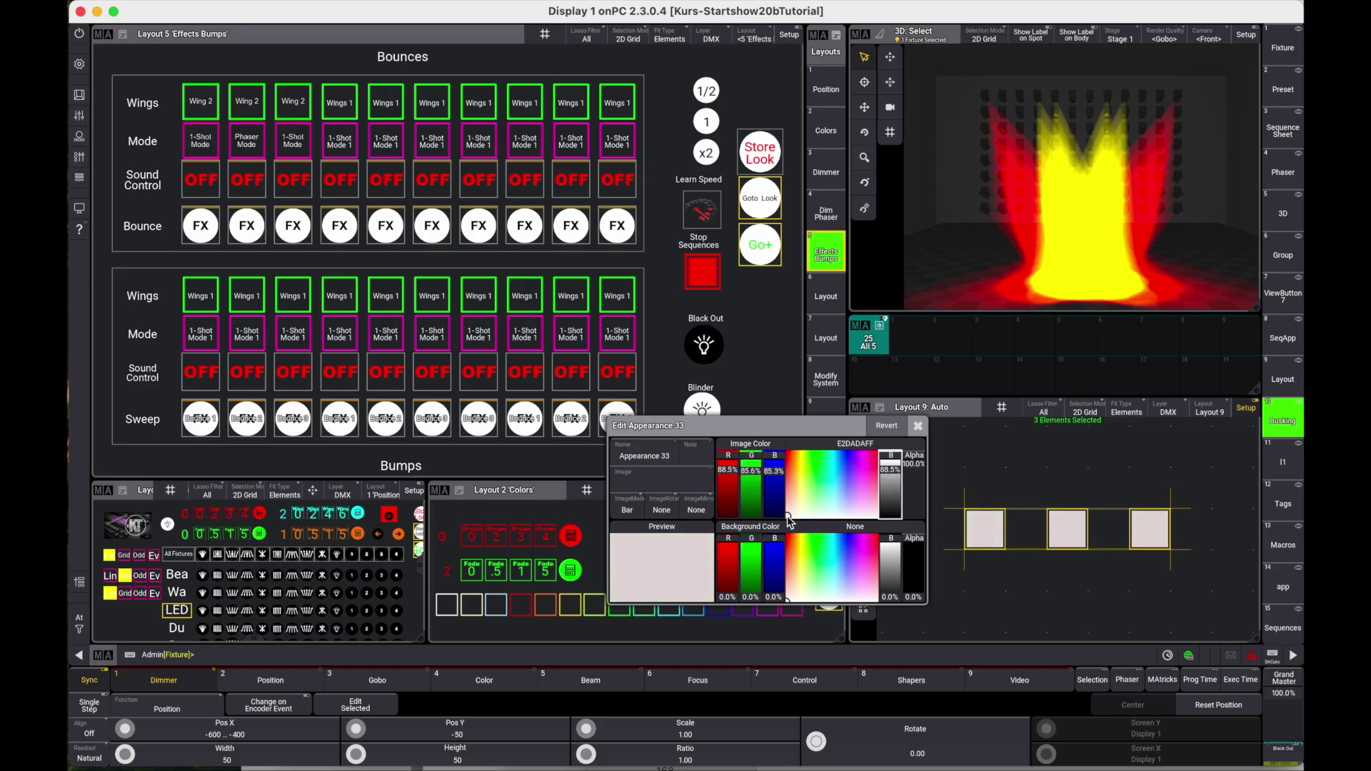
left_click(917, 425)
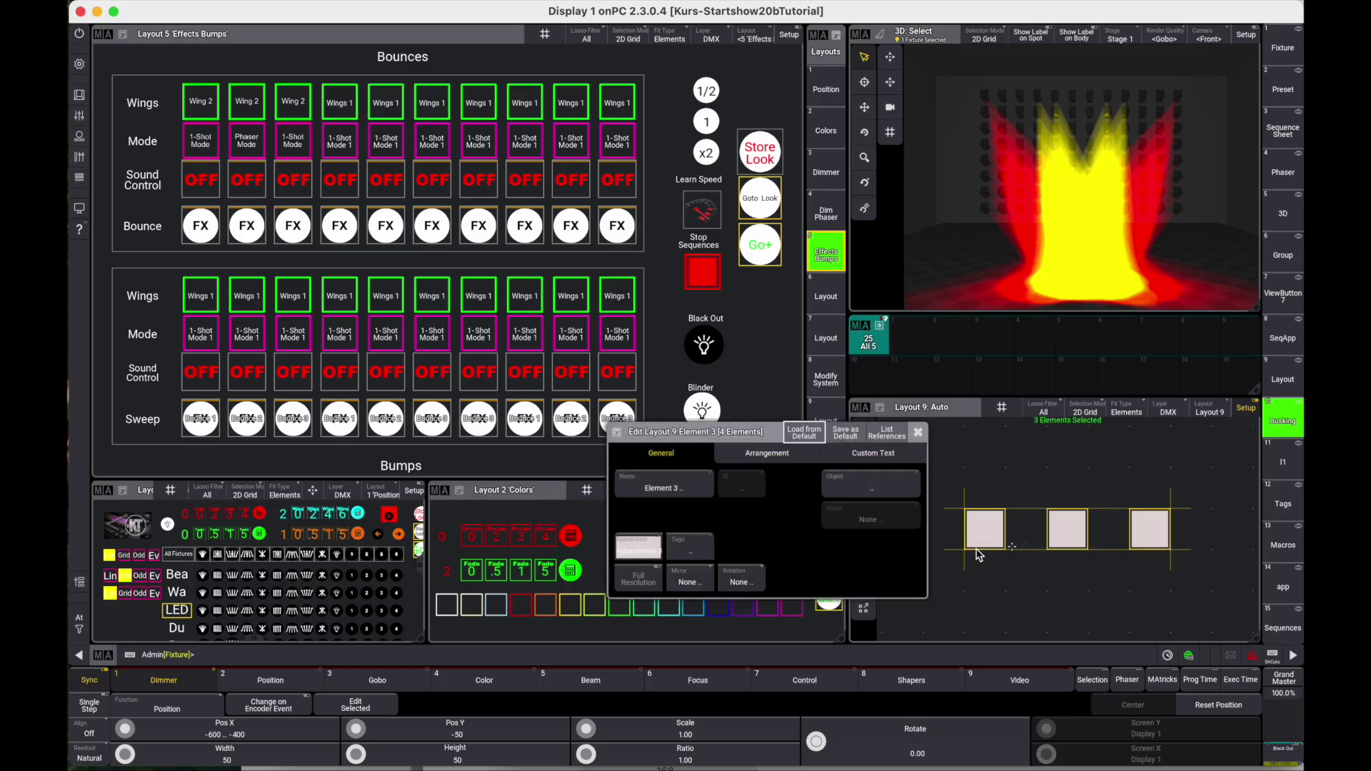
left_click(918, 433)
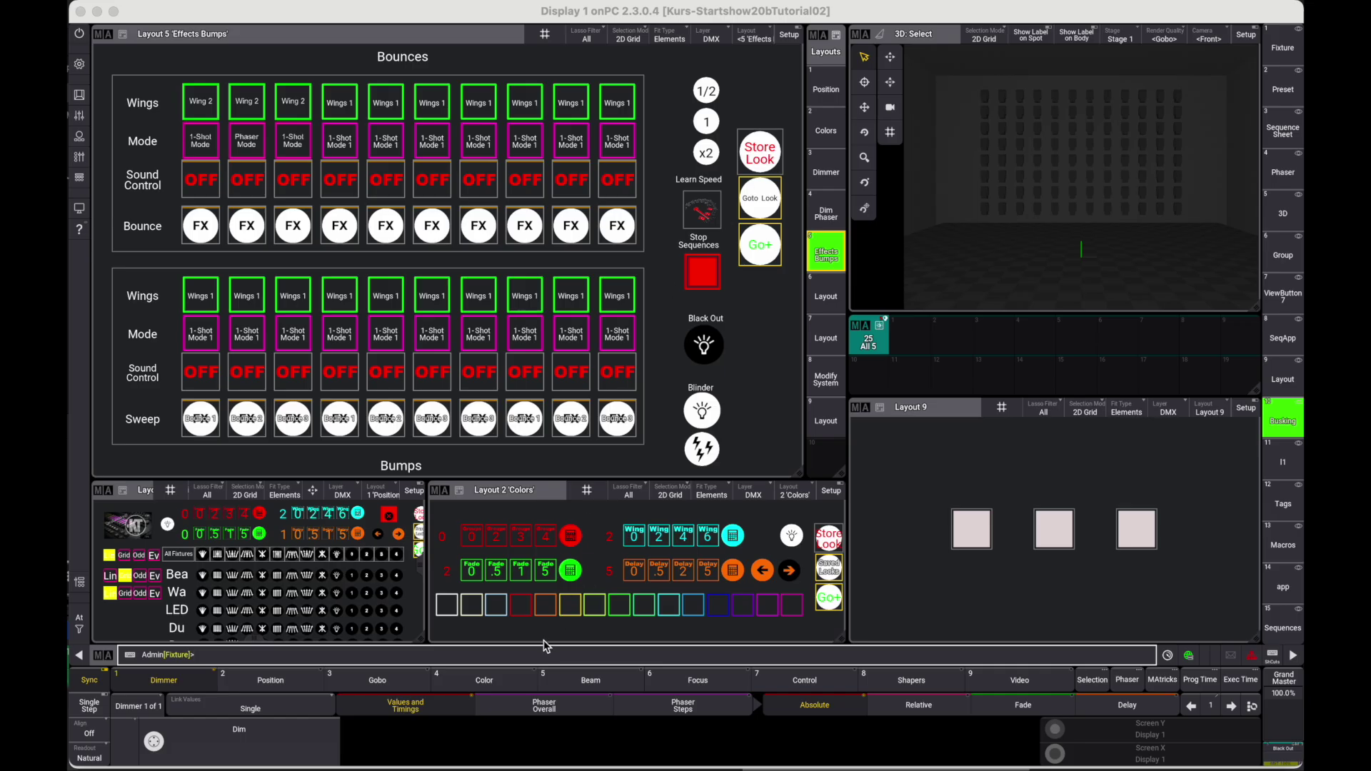
Run 'store sequence 5001' and 'store macro 5001' on the command line, opening macro 5001's editor.
left_click(537, 657)
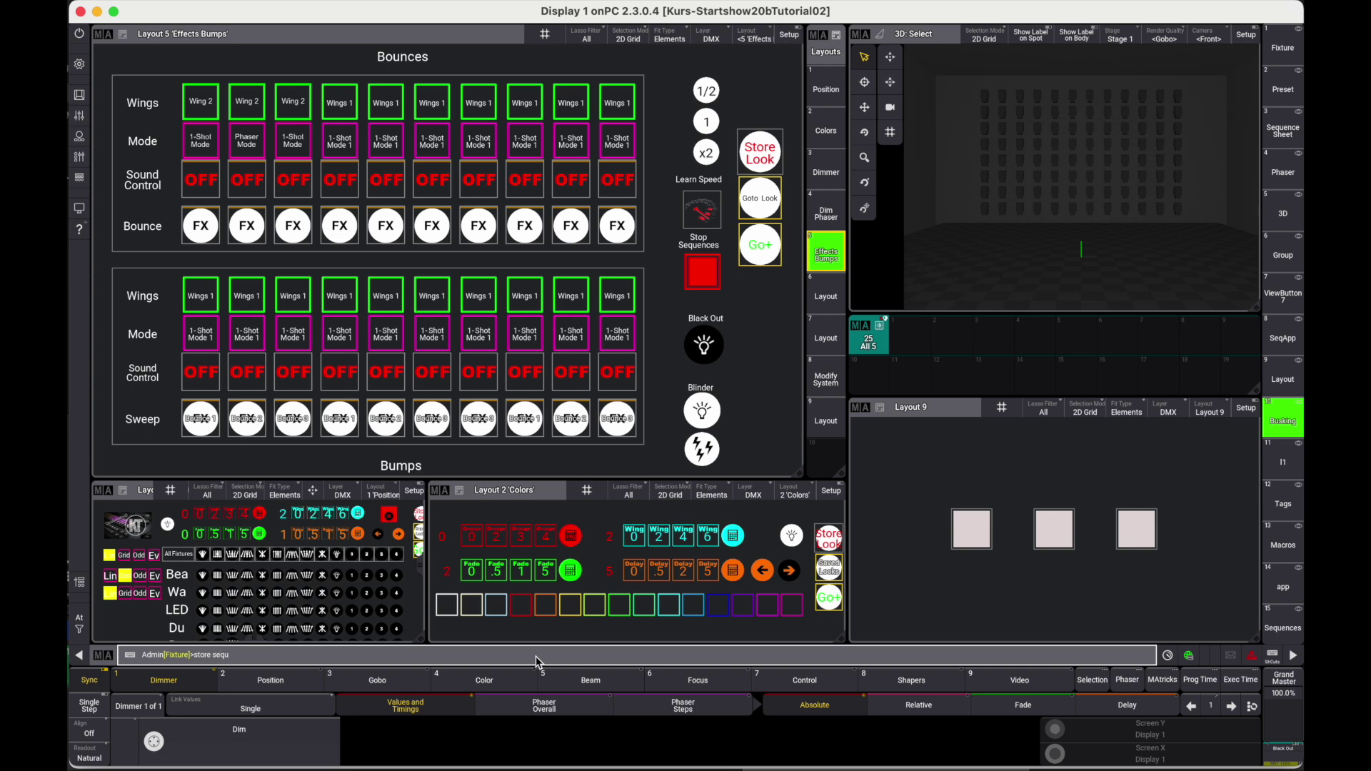
type("001")
key("Return")
type("sto")
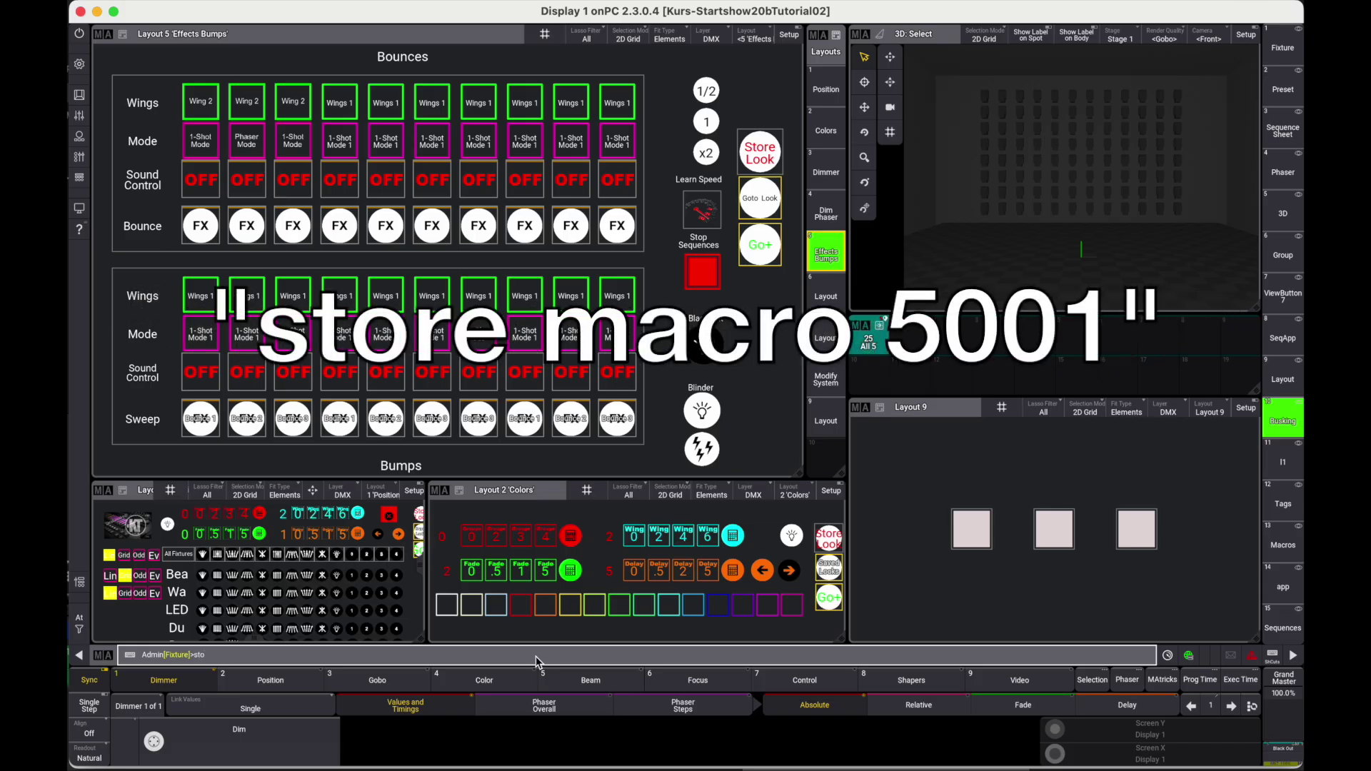
type("re macro")
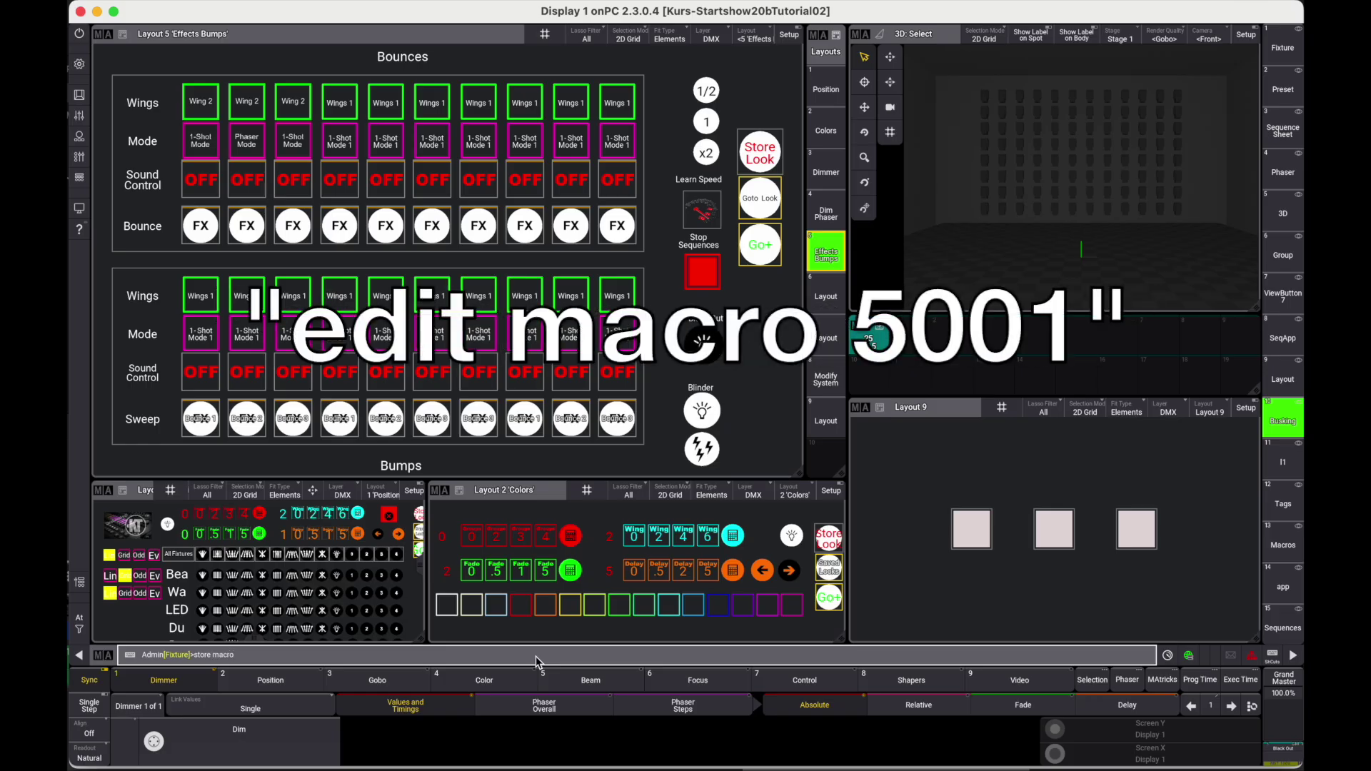
type(" 5001")
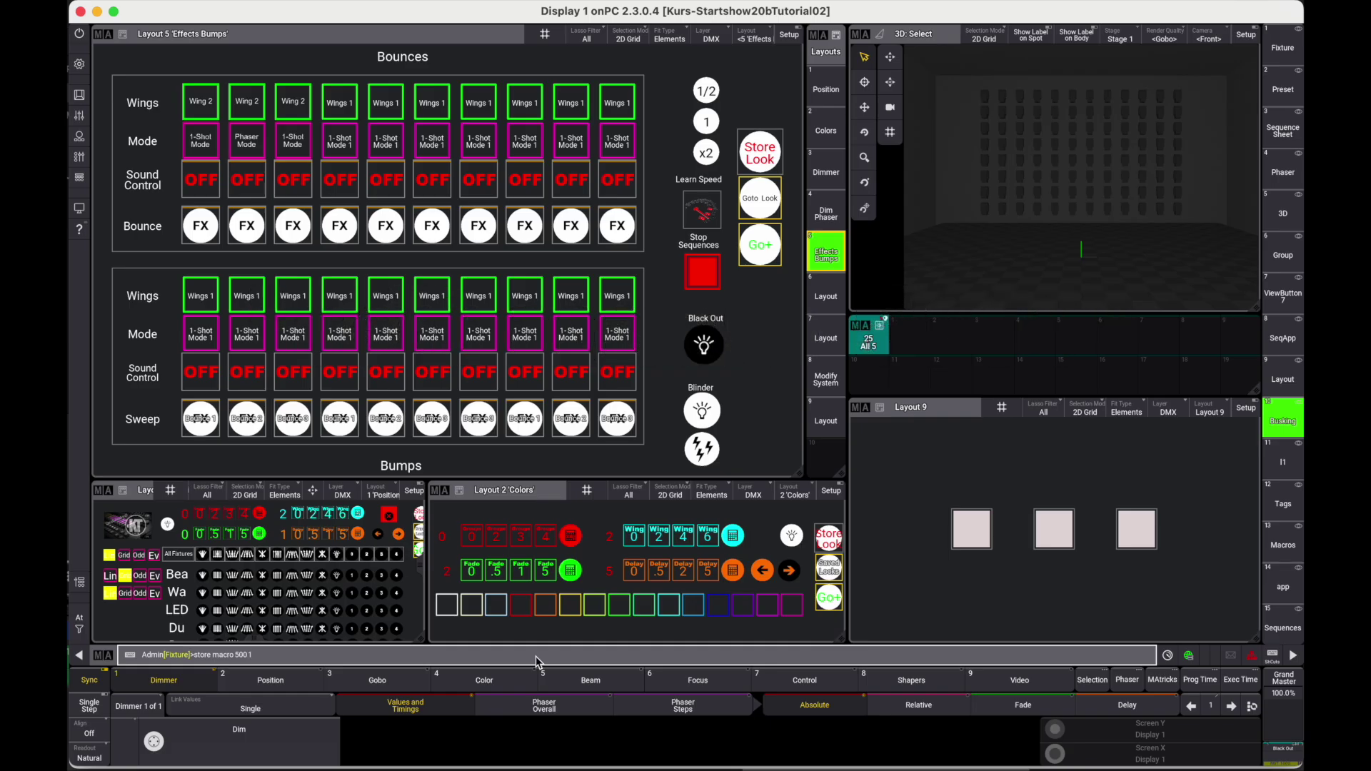
key("Return")
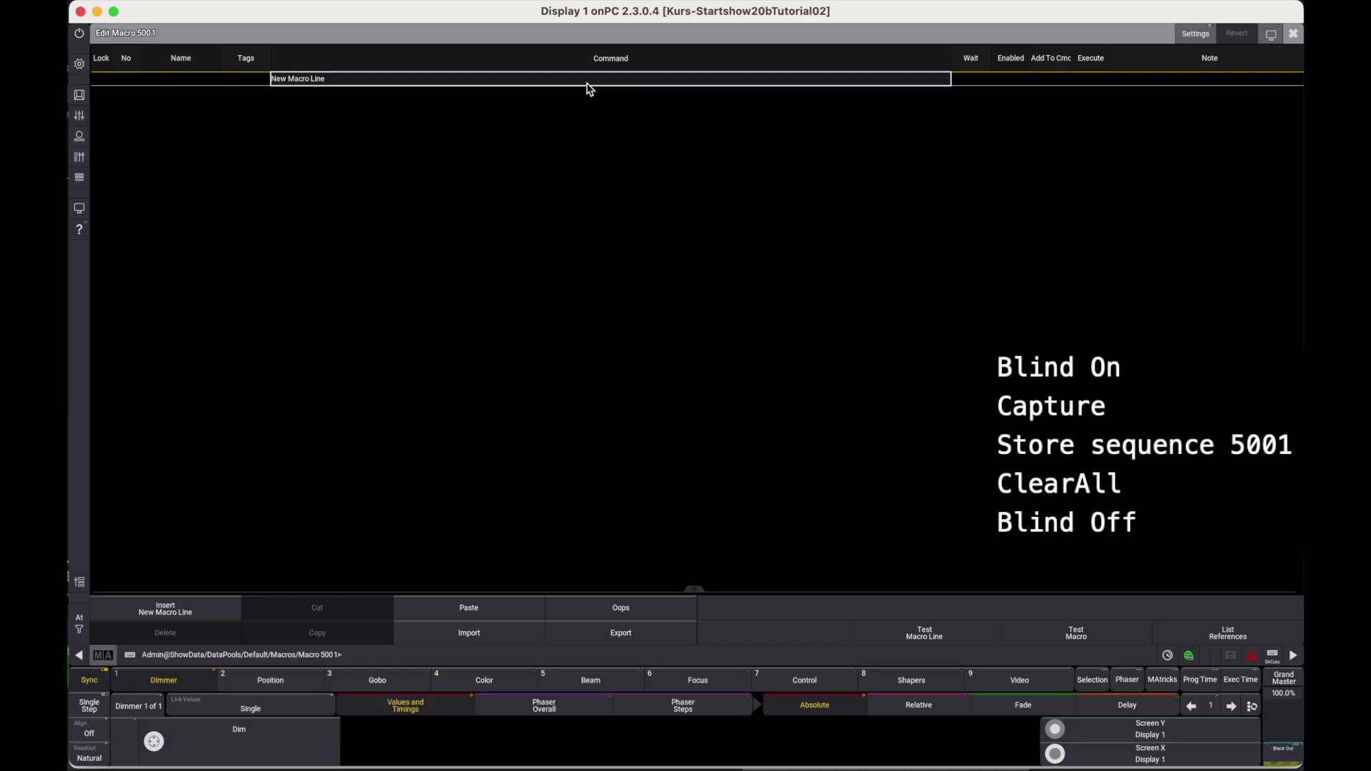
Add the first two macro lines, Blind On and Capture.
left_click(486, 81)
type("blin")
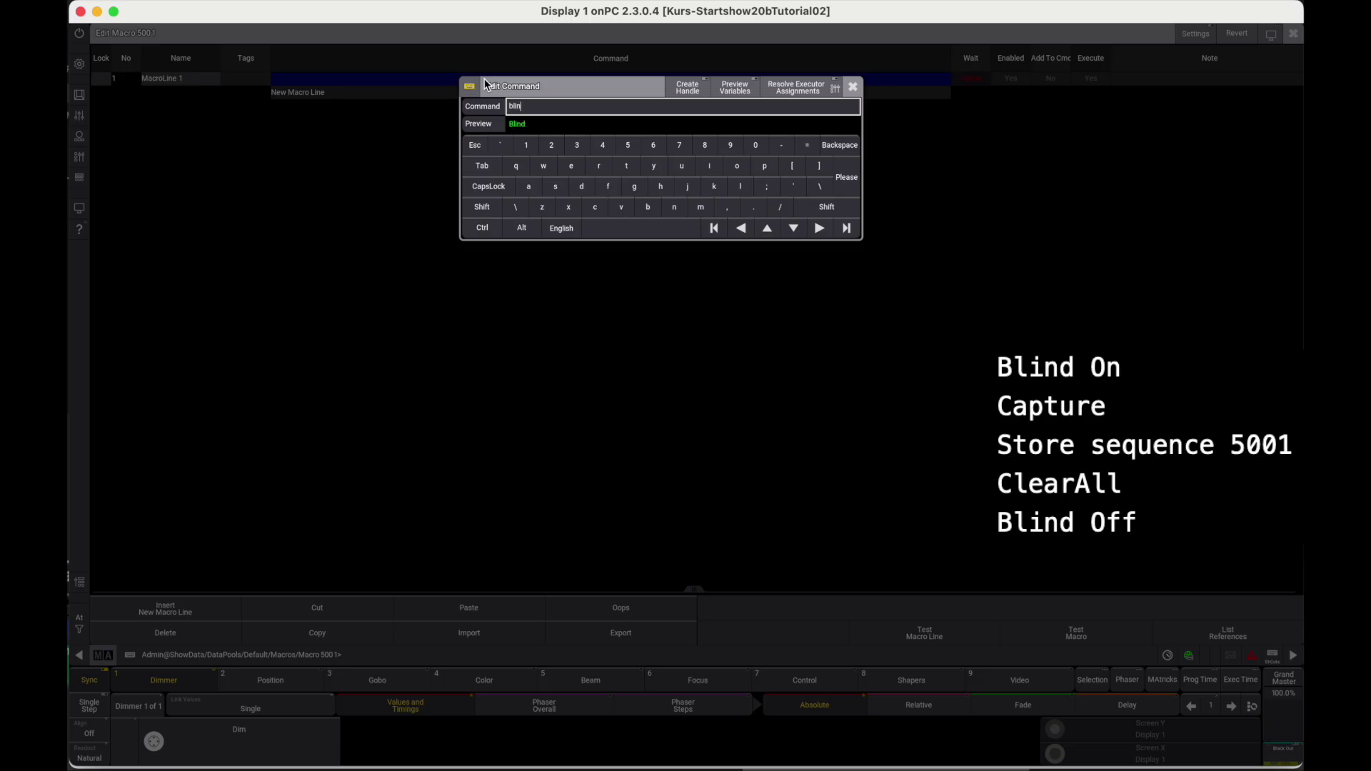
type("on")
key("Return")
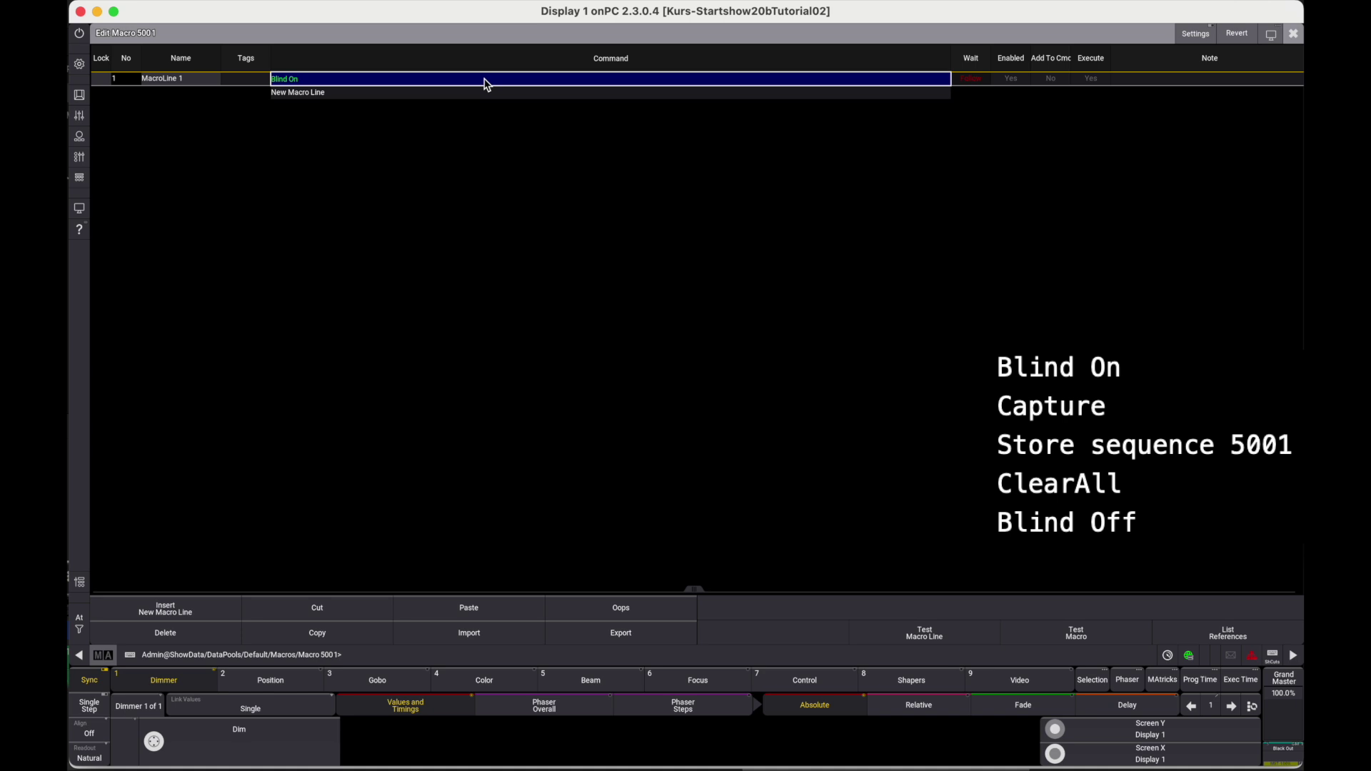
left_click(487, 85)
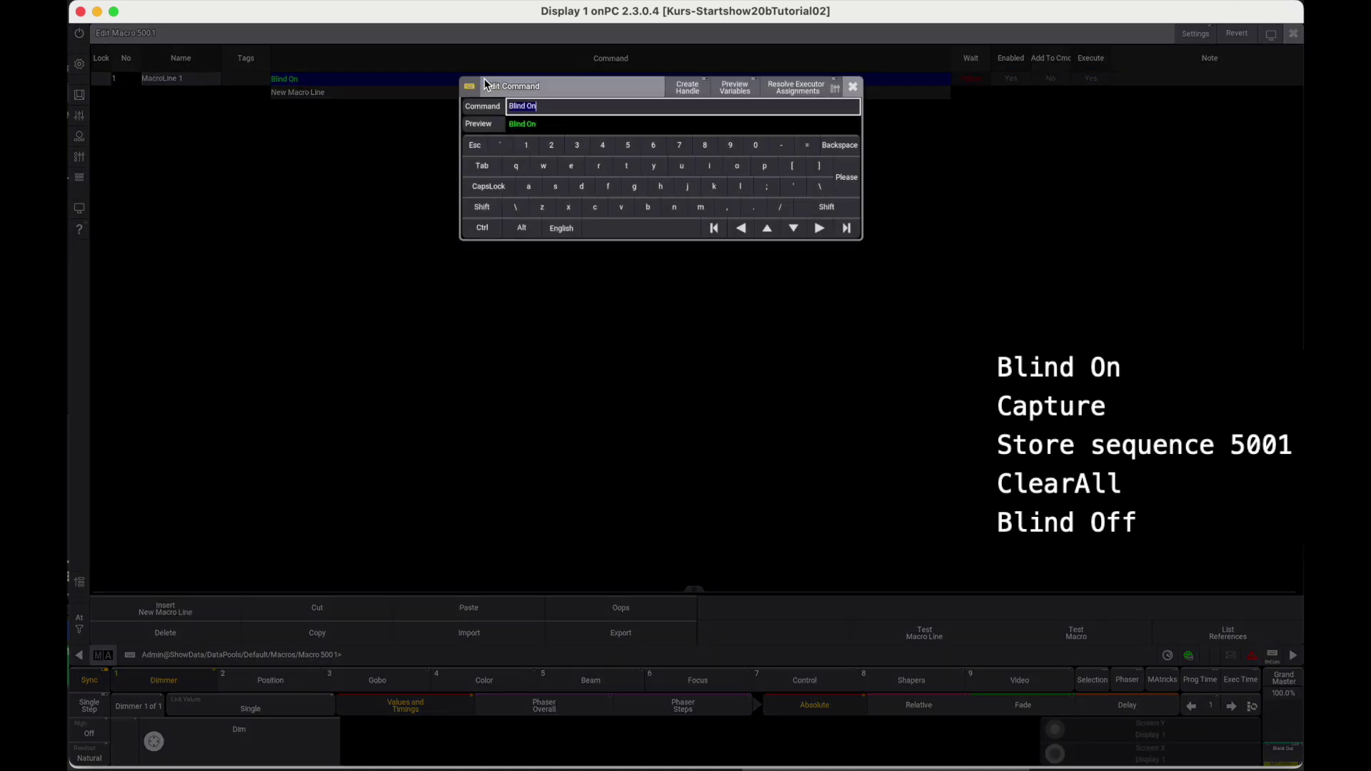
key("Return")
left_click(486, 87)
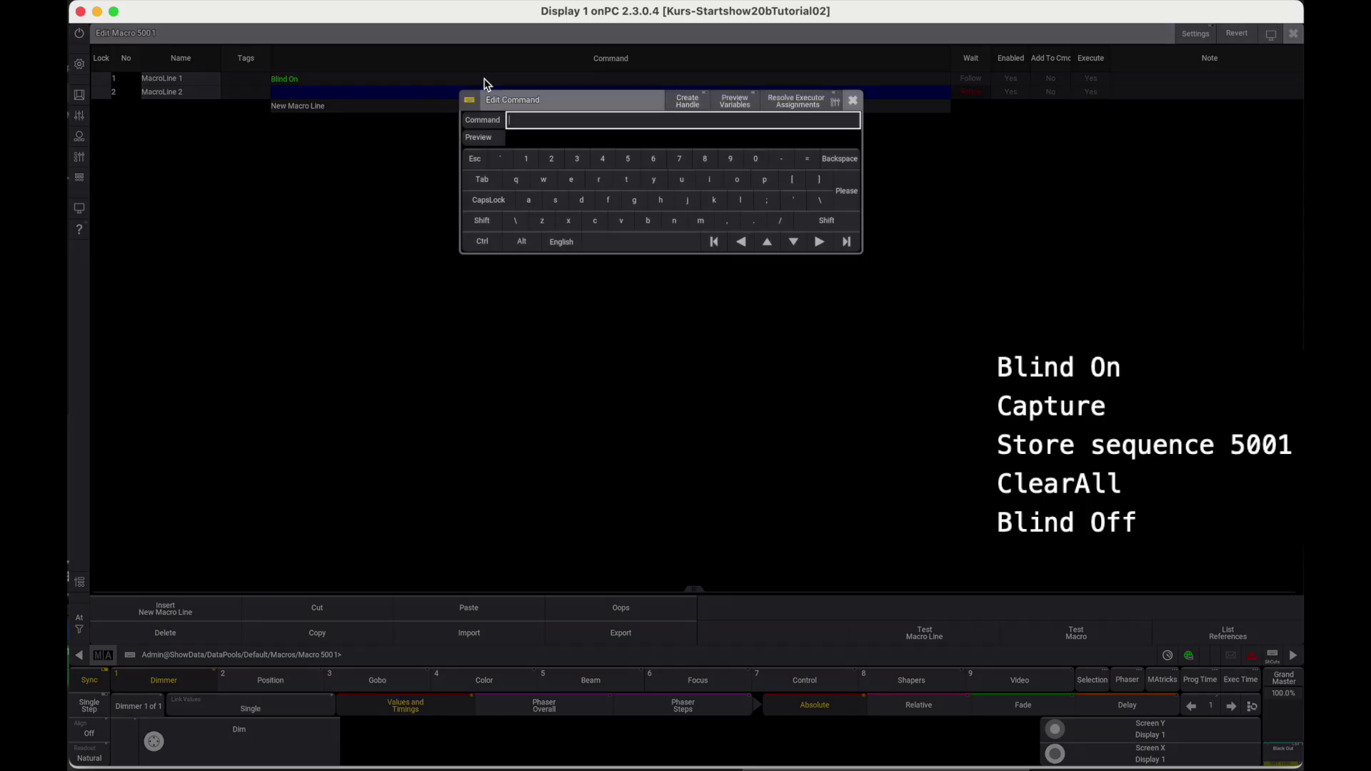
type("C")
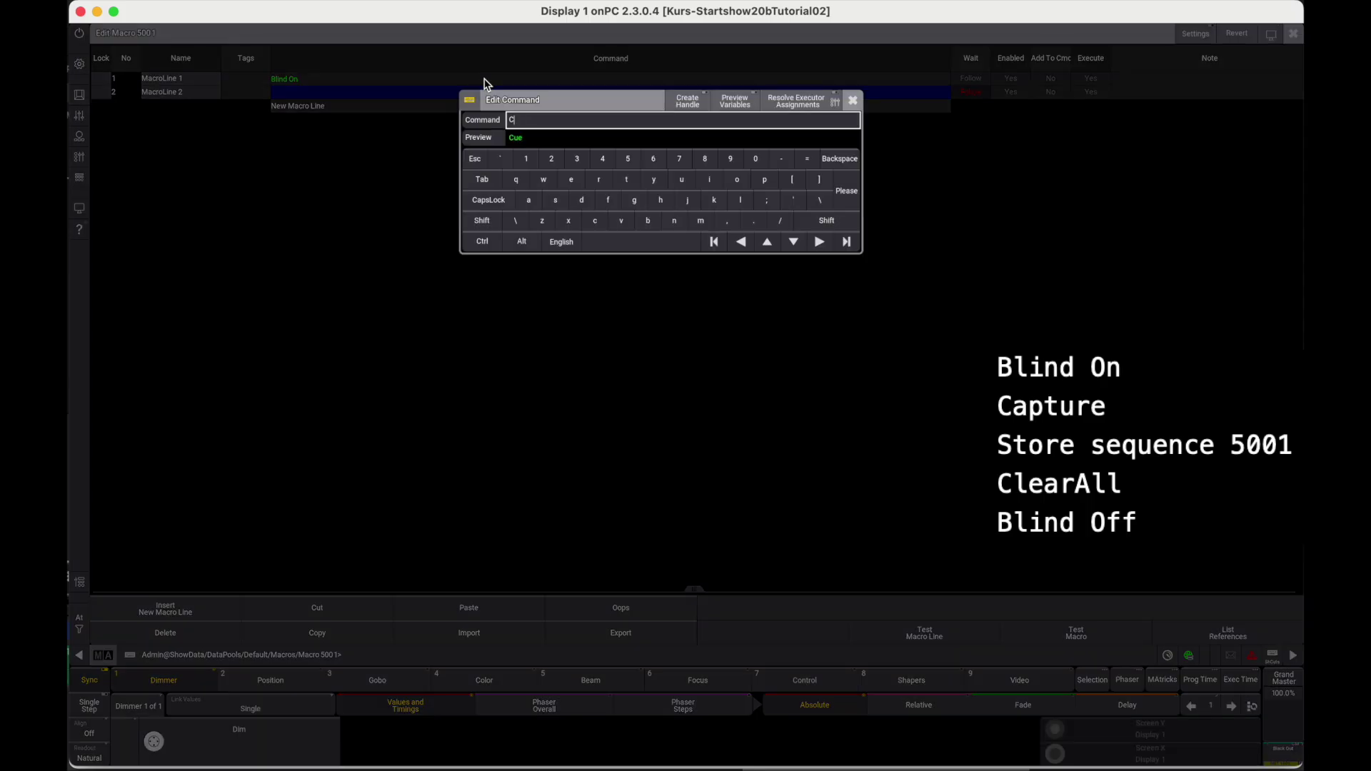
type("apture")
key("Return")
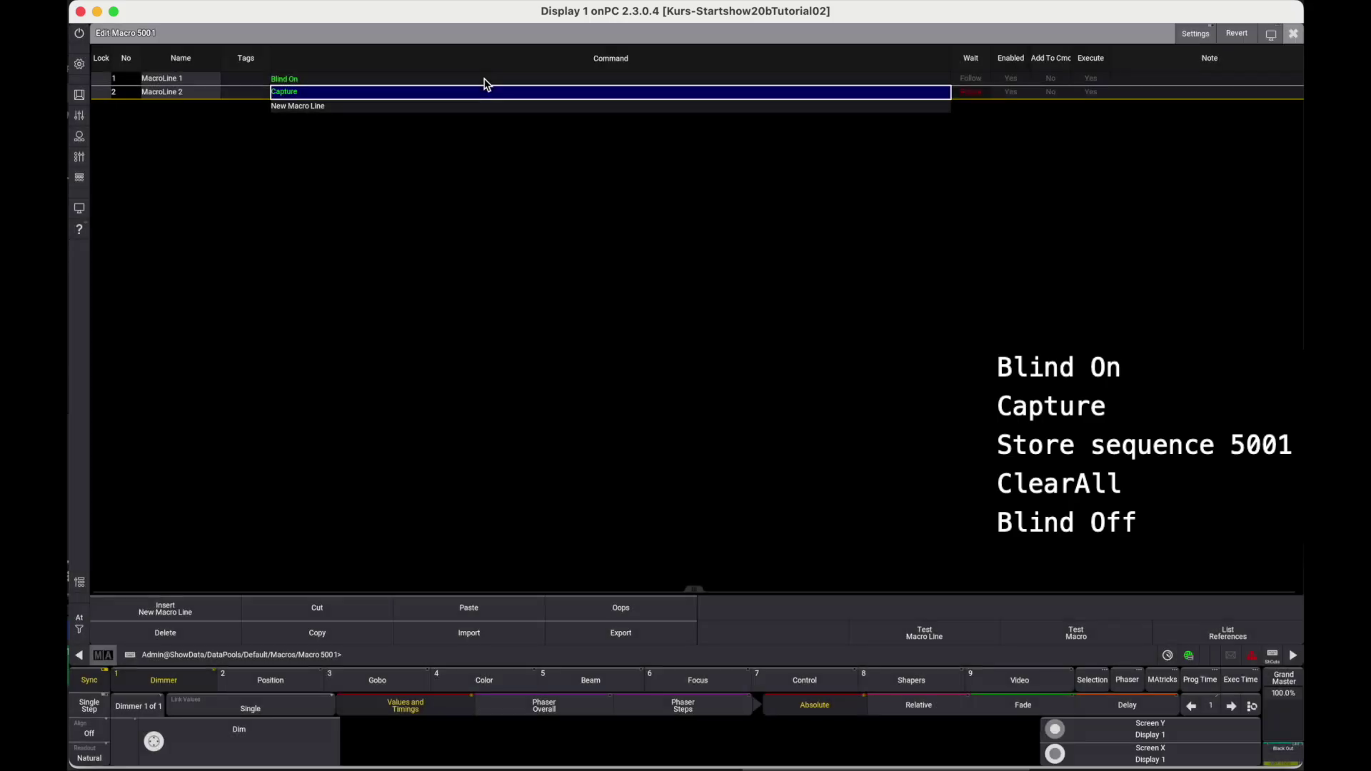
key("Return")
key("Return")
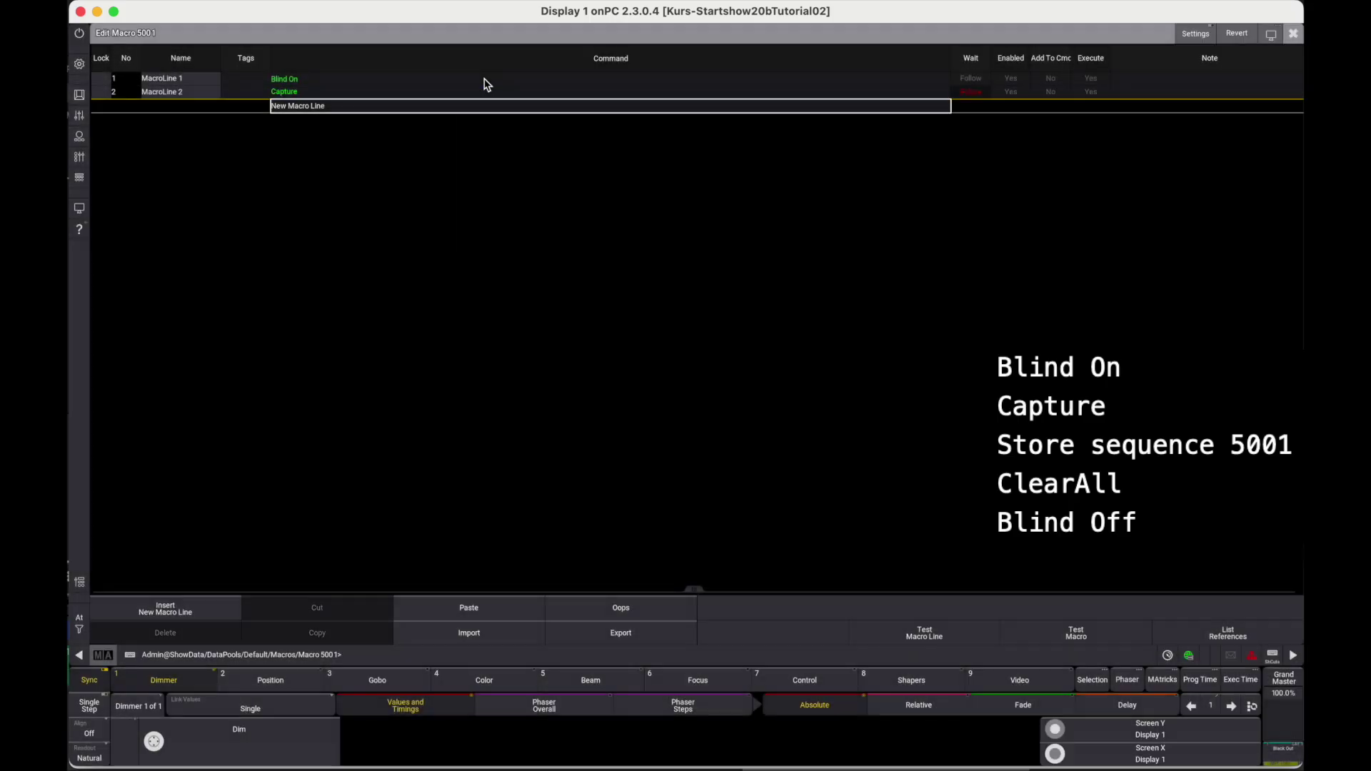
key("Return")
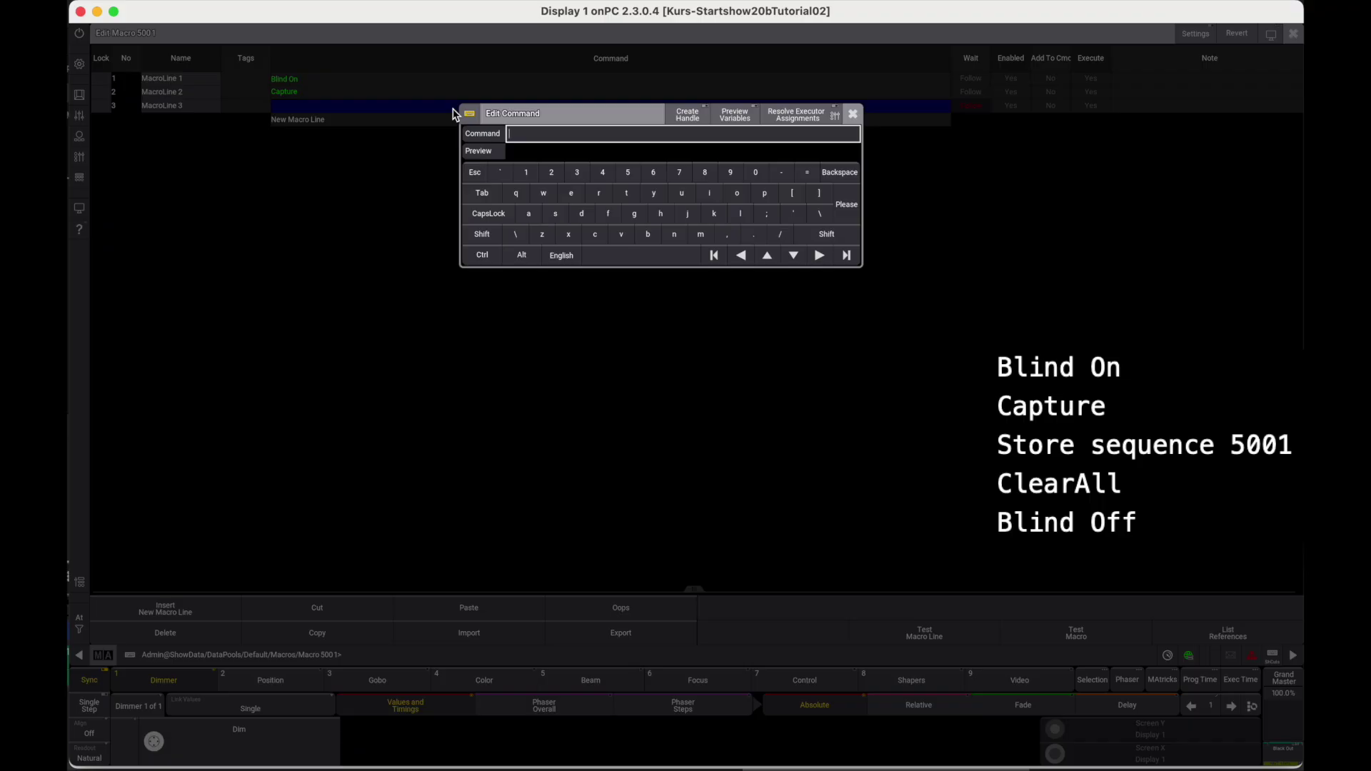
Add Store Sequence 5001, ClearAll and Blind Off lines, then close the macro editor.
type("store seq")
key("Return")
key("Return")
type("Cleara")
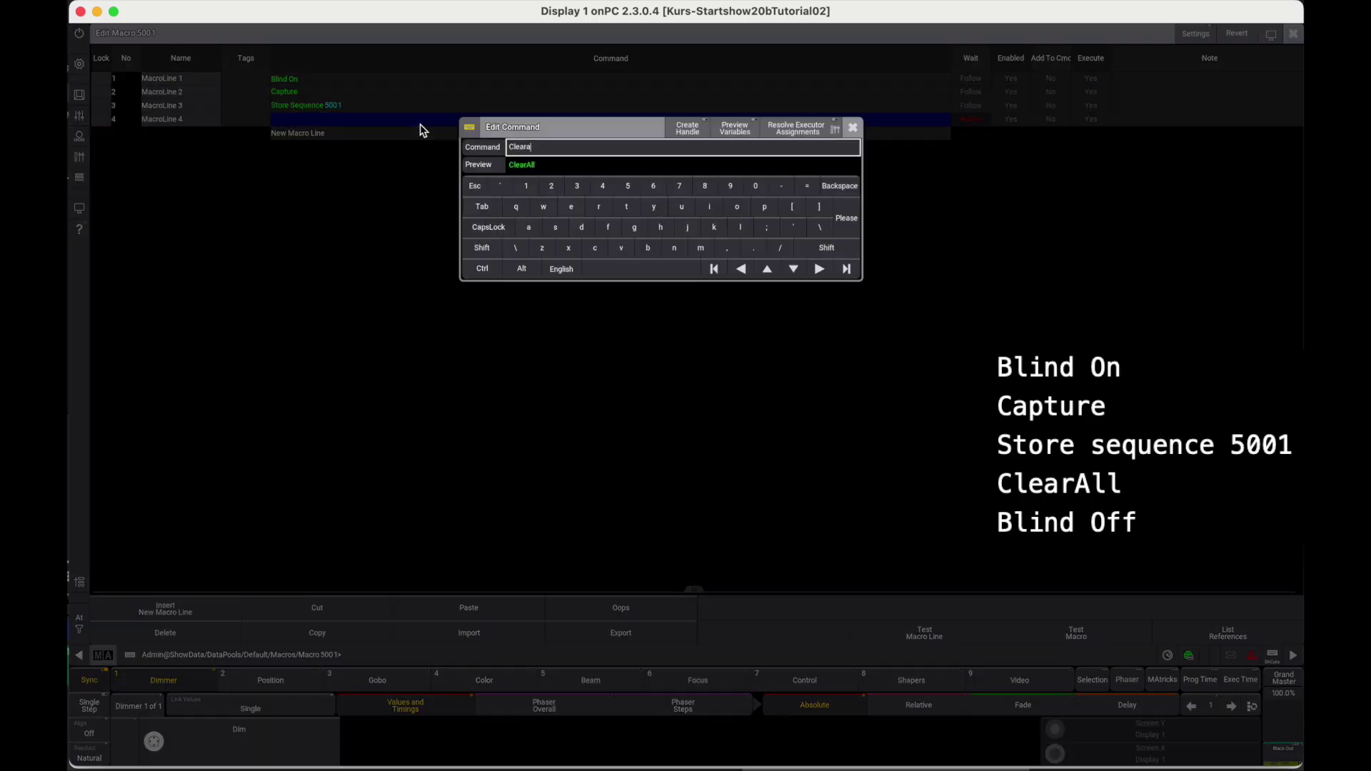
key("Return")
left_click(412, 139)
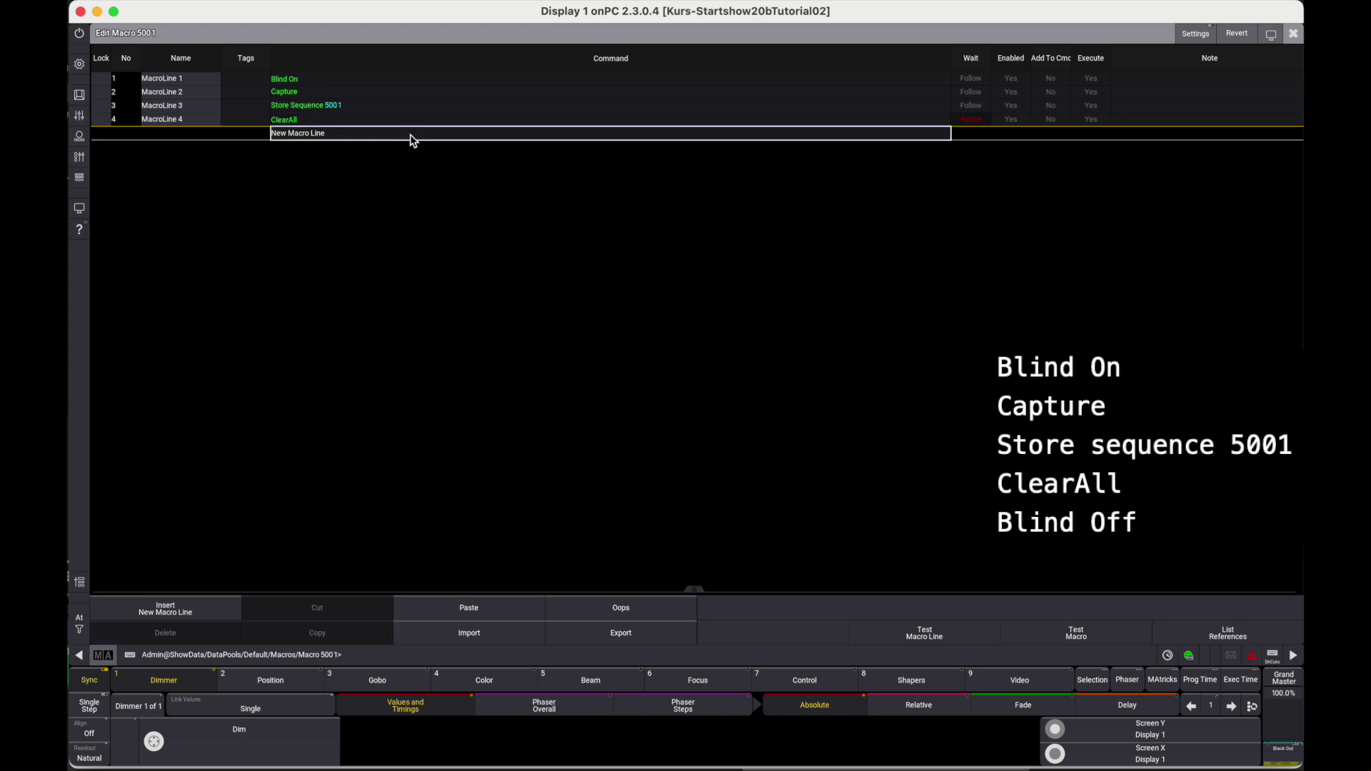
key("Return")
type("Bl")
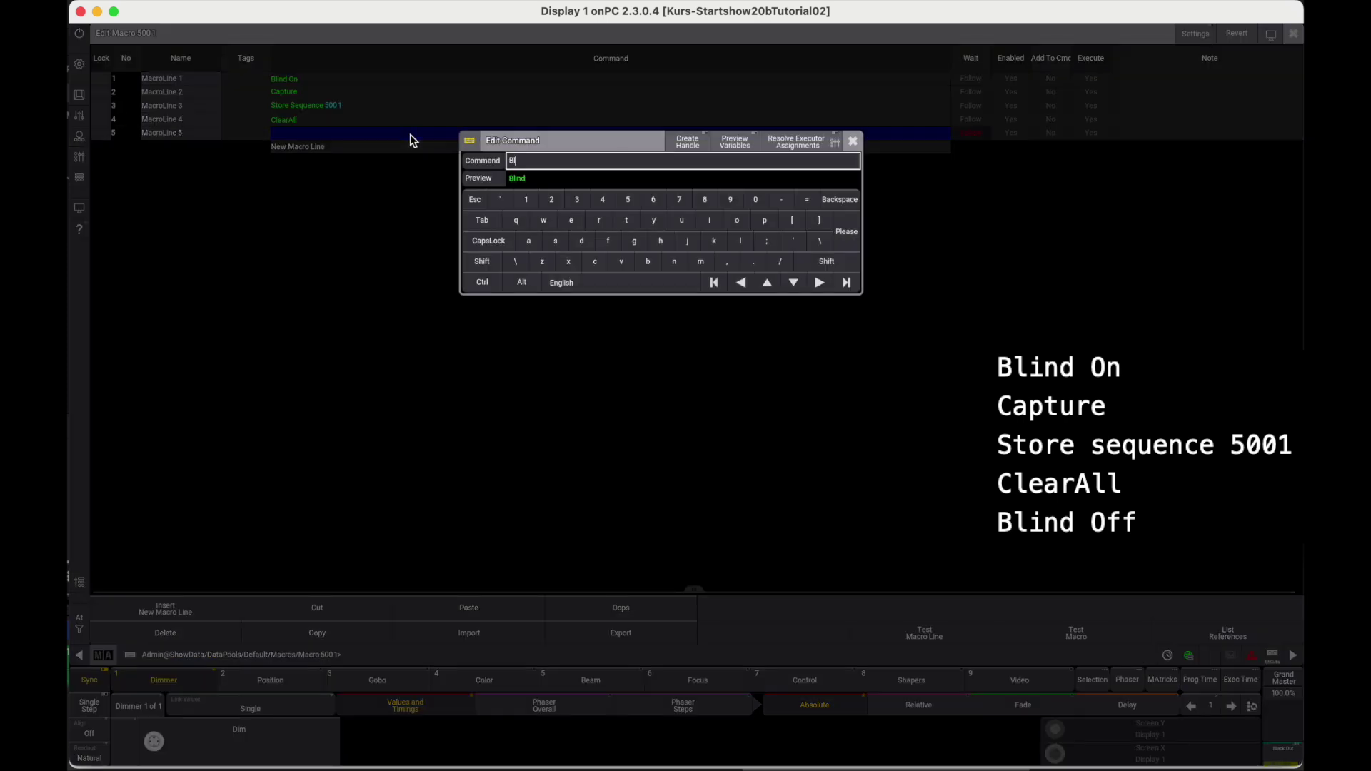
type("ind Off")
key("Return")
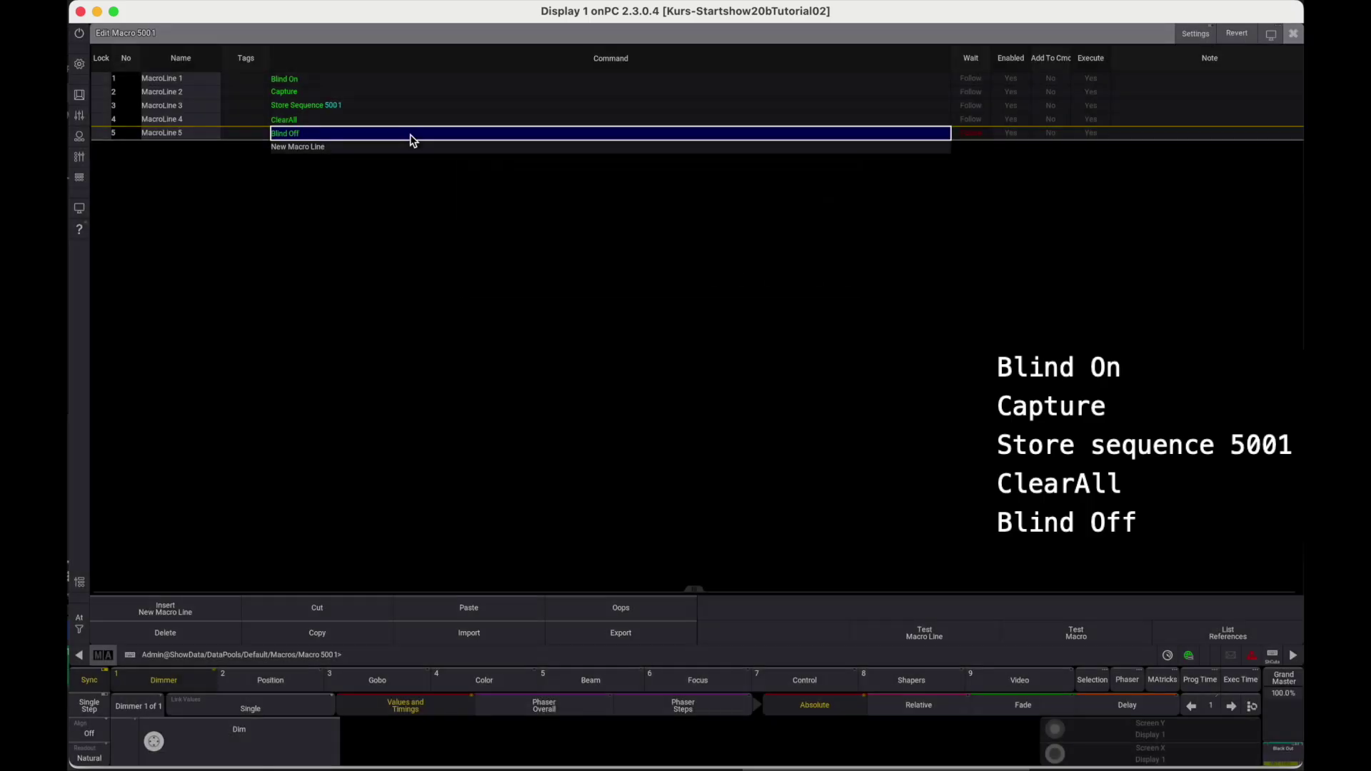
left_click(1292, 33)
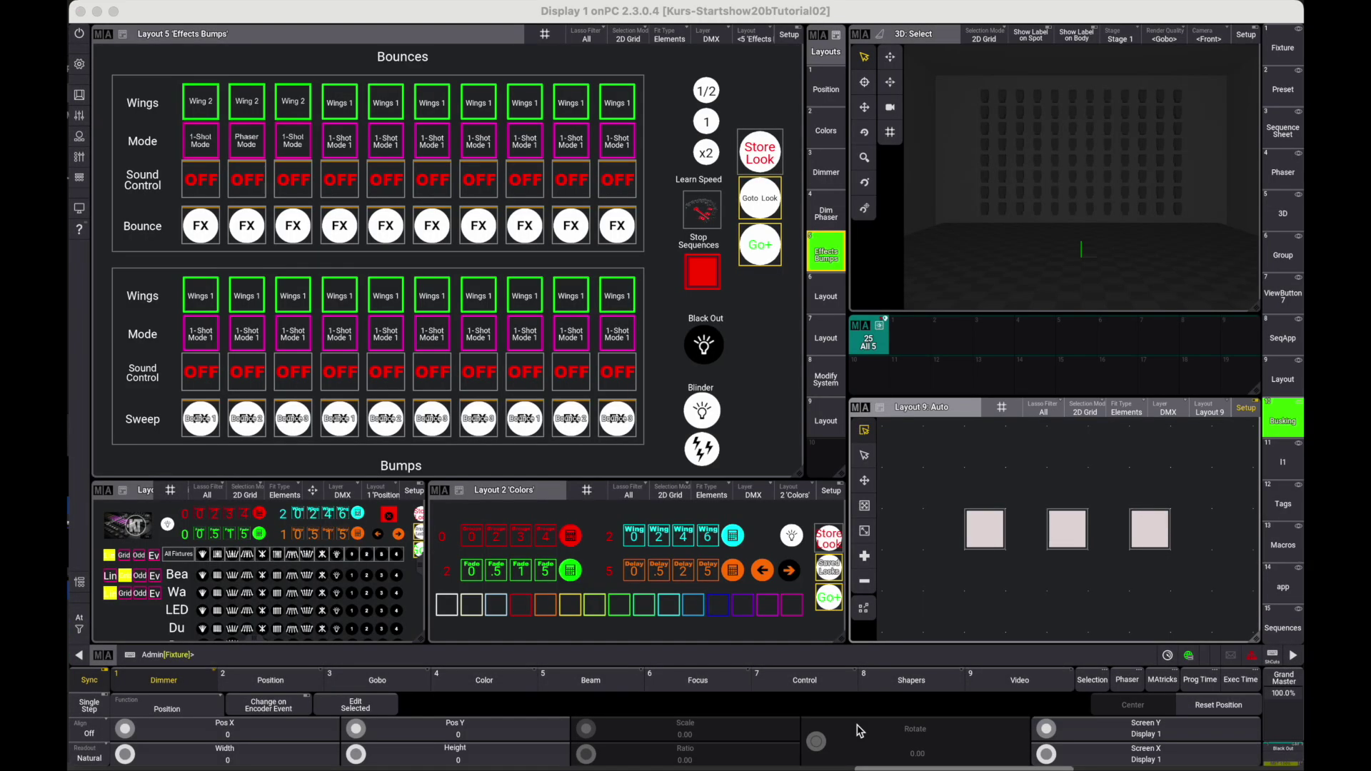
Assign Macro 5001 to Layout 9's first element by searching '500' in the Macro list.
left_click(982, 530)
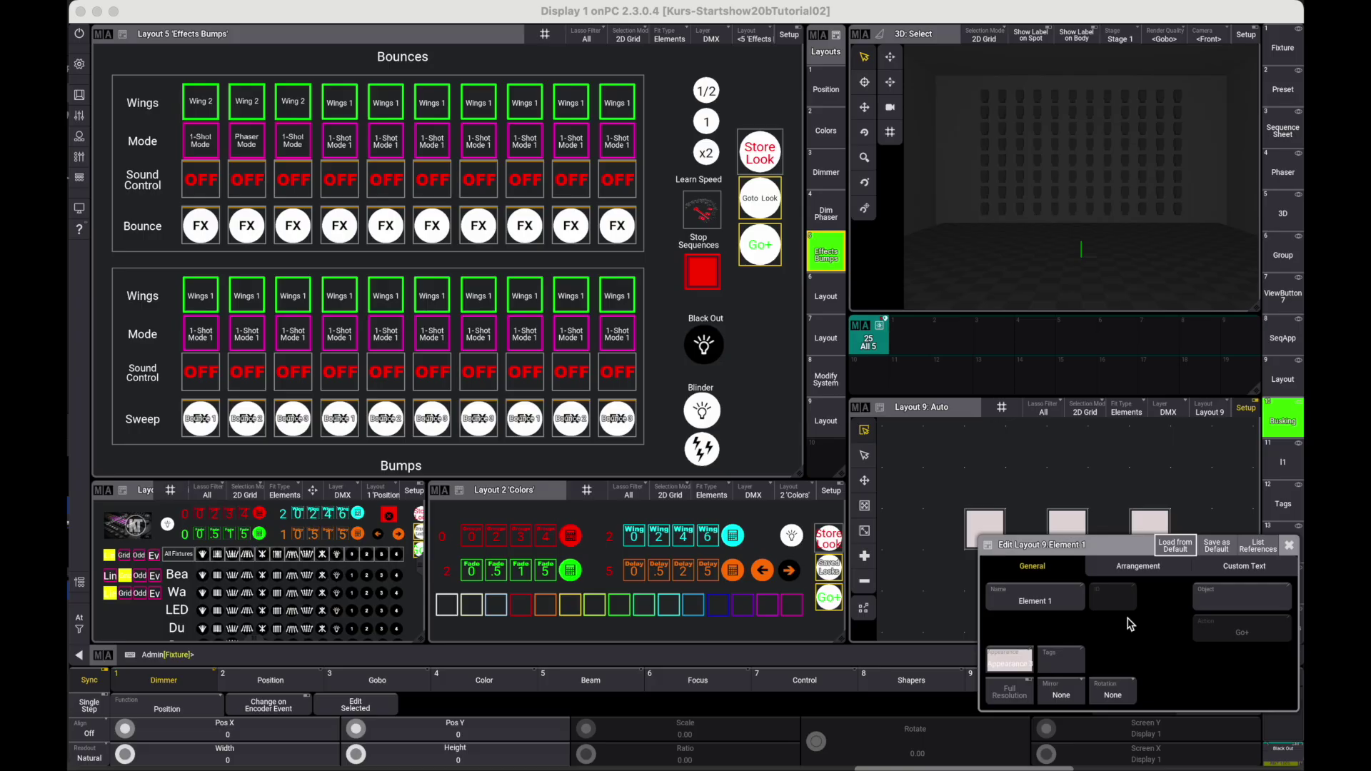
left_click(1222, 597)
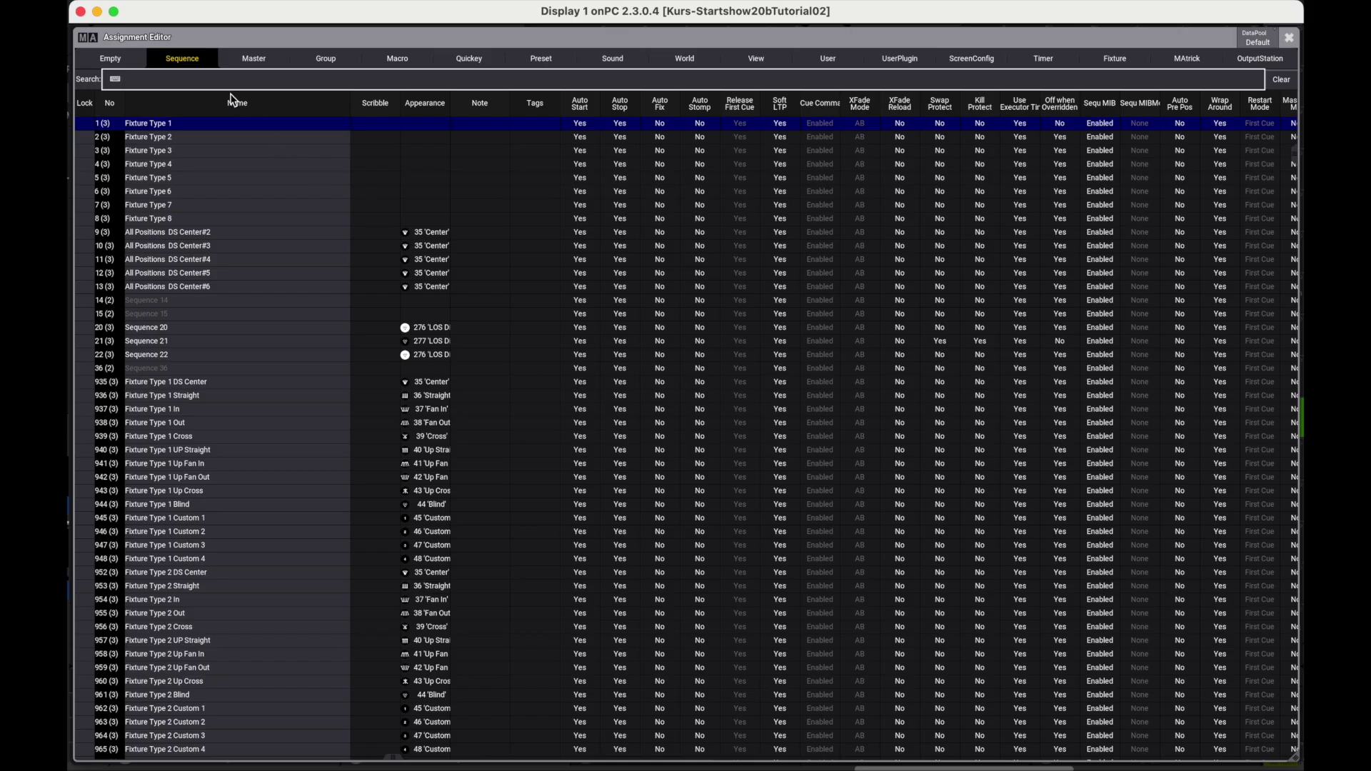
left_click(395, 61)
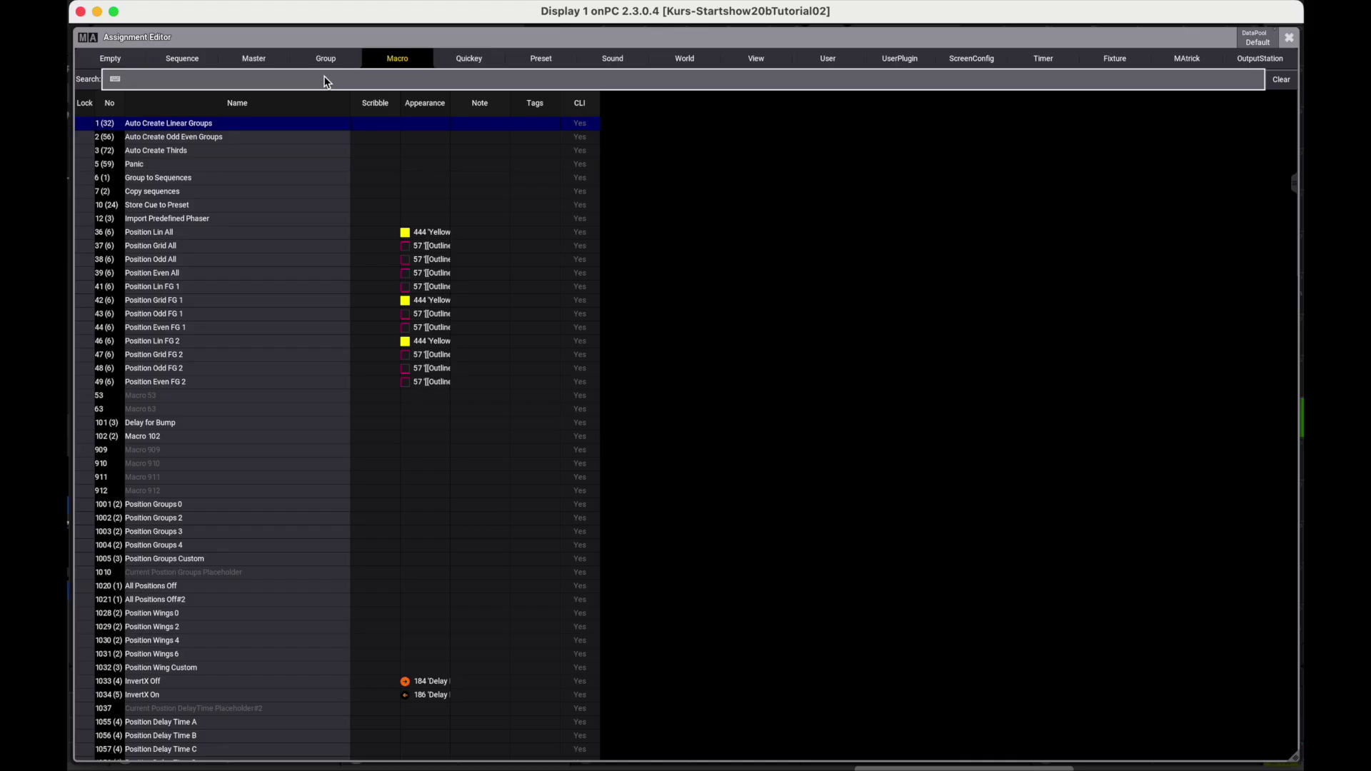
type("5001")
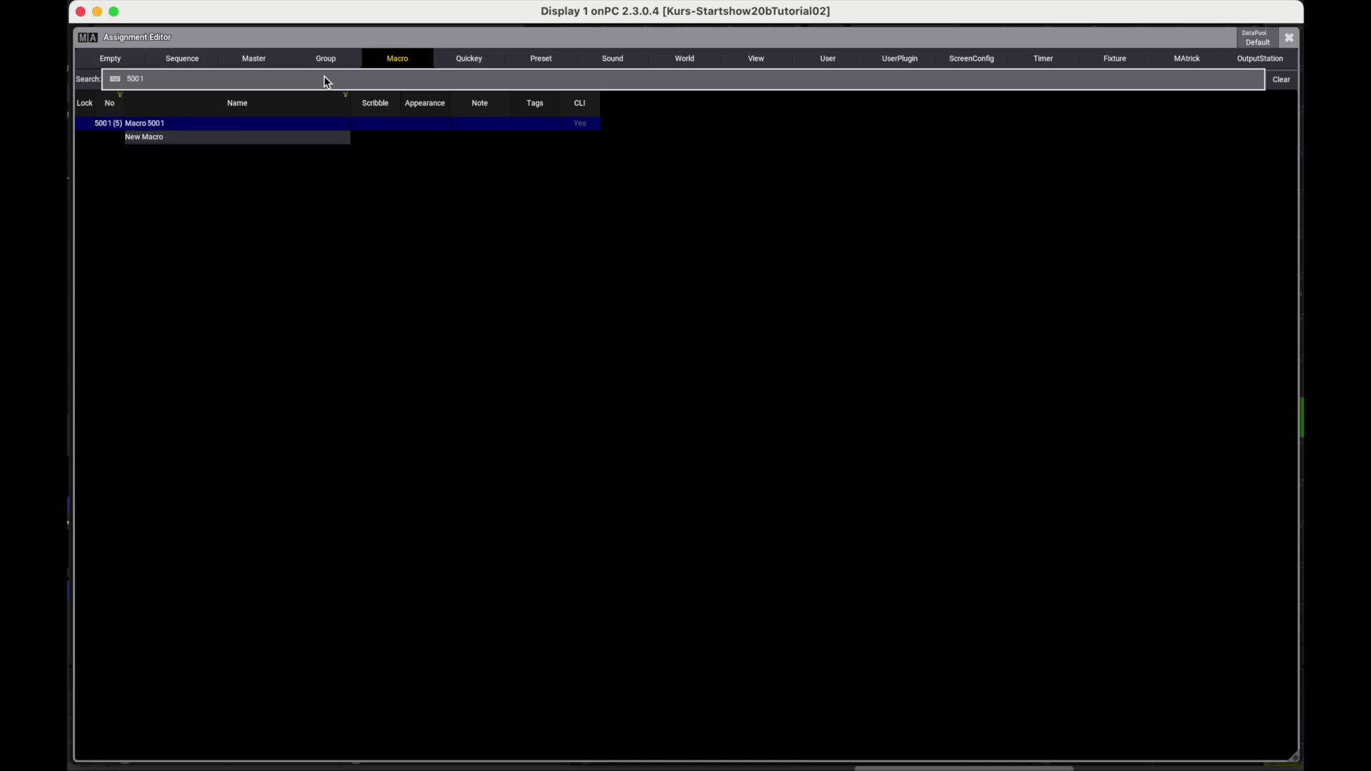
left_click(179, 127)
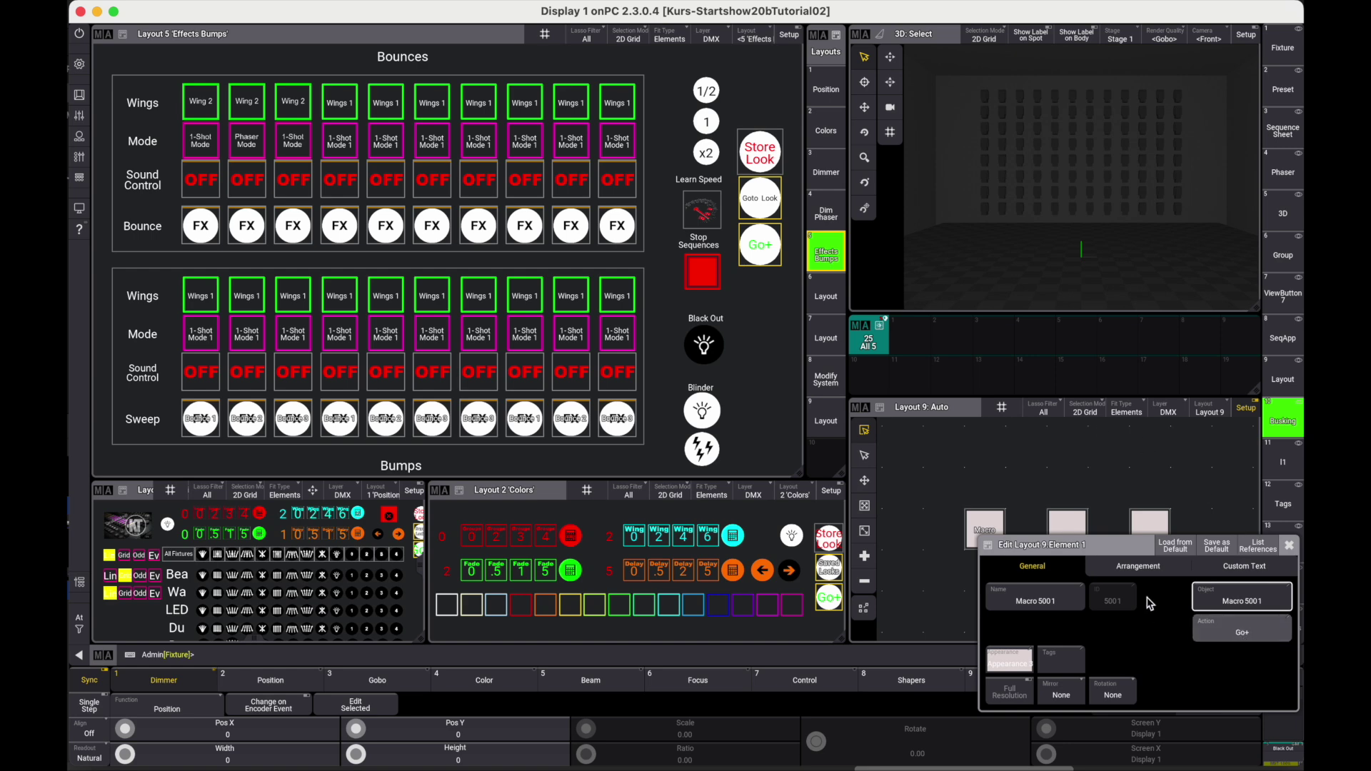
Hide the first button's default name and give it the custom text 'Store Look'.
left_click(1138, 565)
left_click(1118, 661)
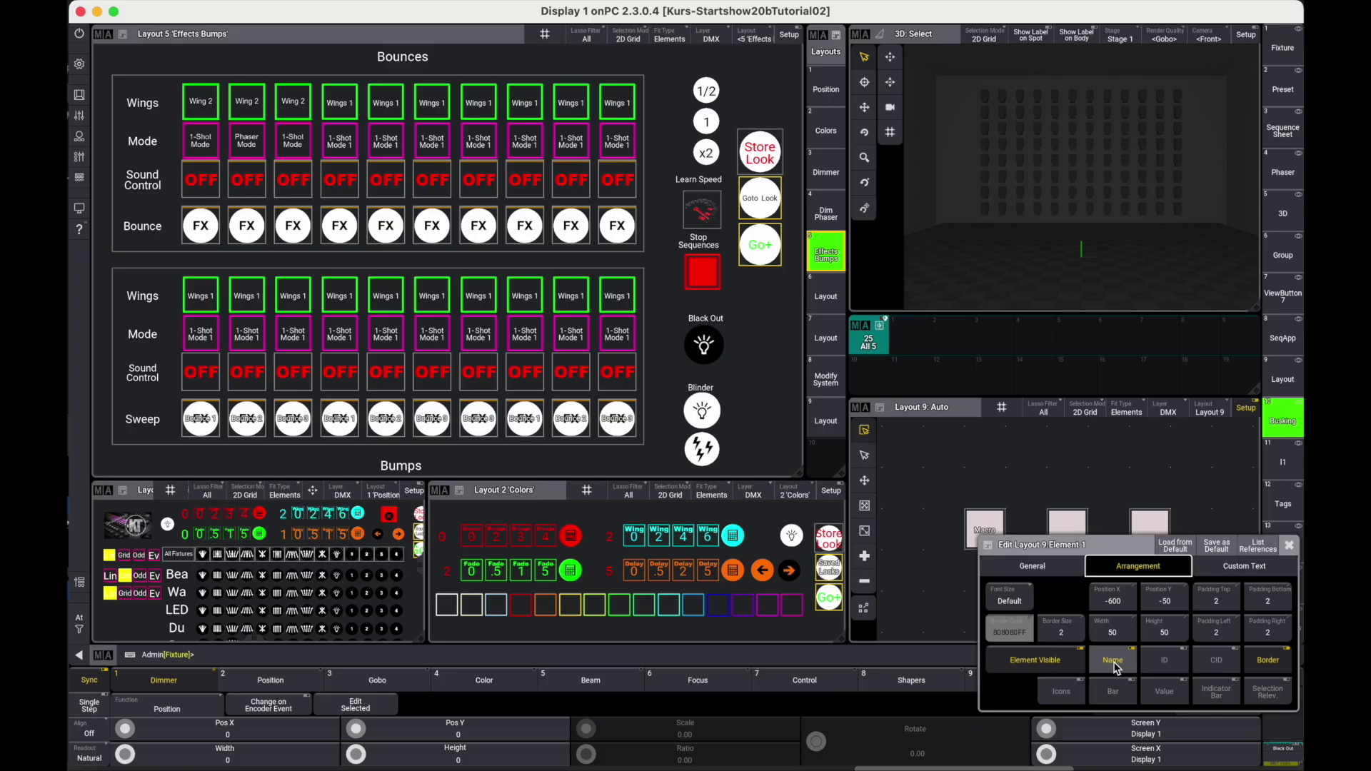
left_click(1238, 575)
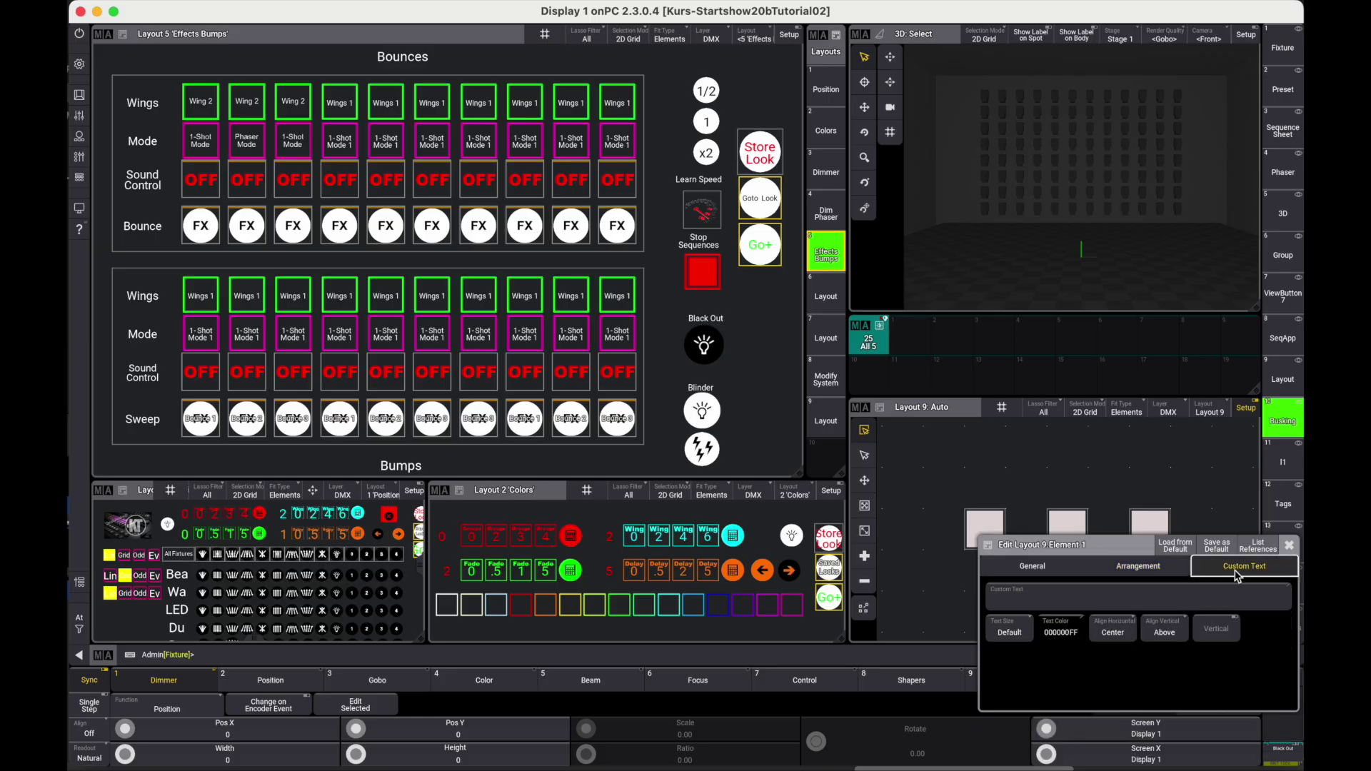
left_click(1146, 601)
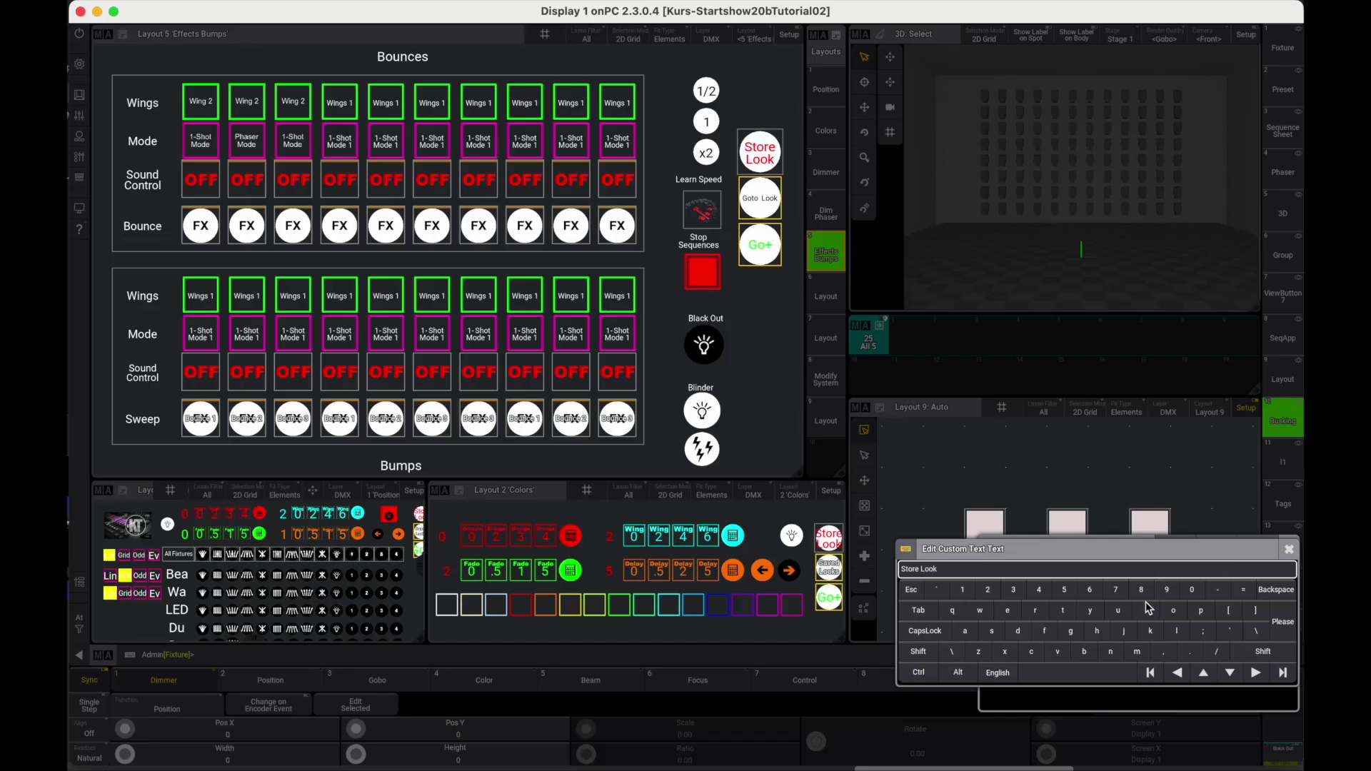
type("Store Look")
left_click(1281, 624)
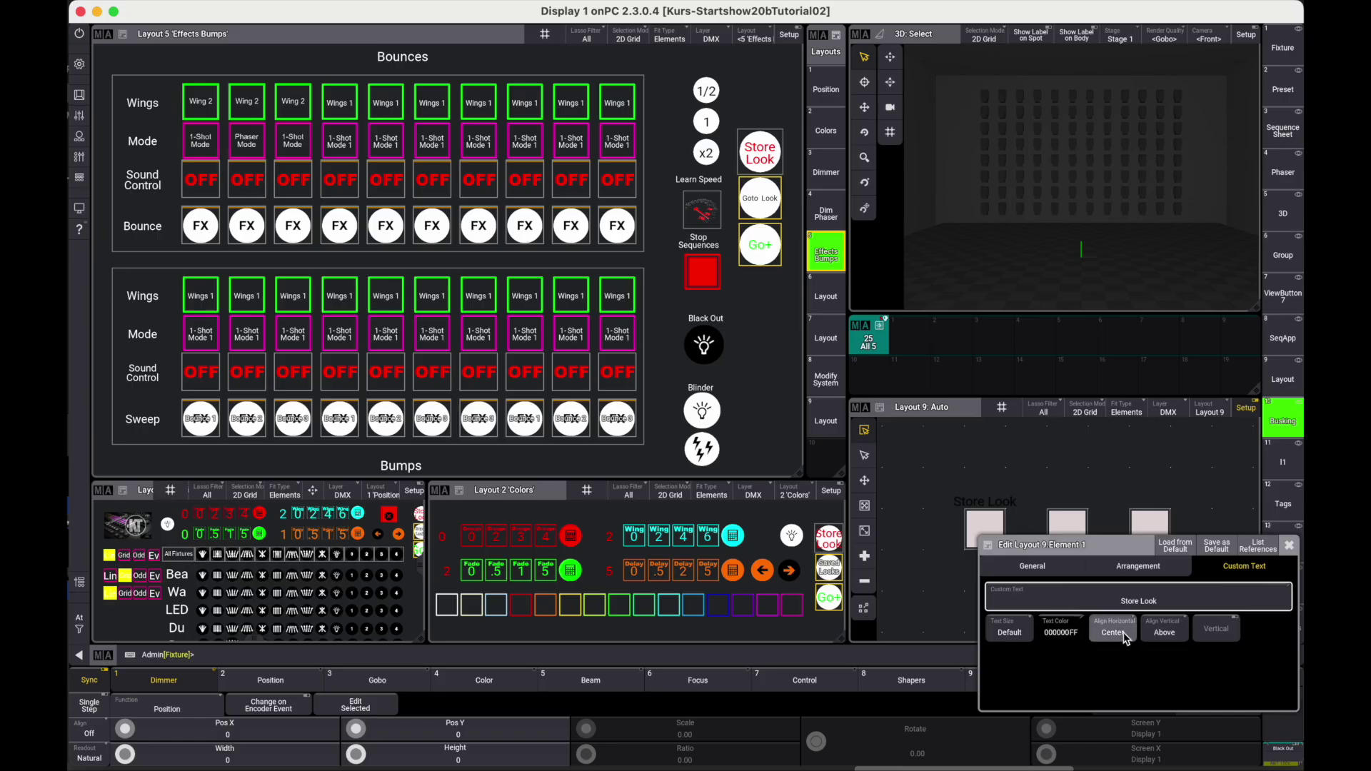
Centre the Store Look label vertically at text size 24 and close the editor.
left_click(1164, 632)
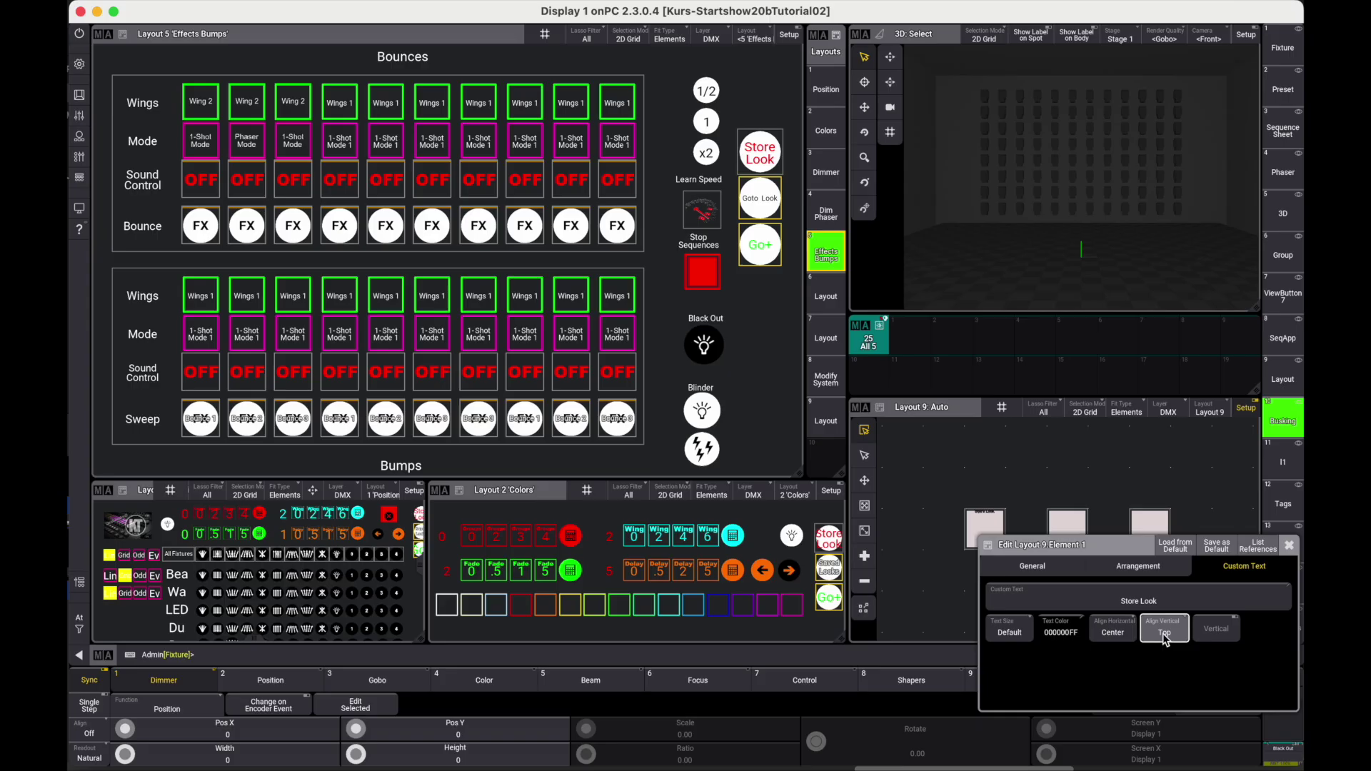
left_click(1164, 632)
left_click(1013, 634)
left_click(1013, 634)
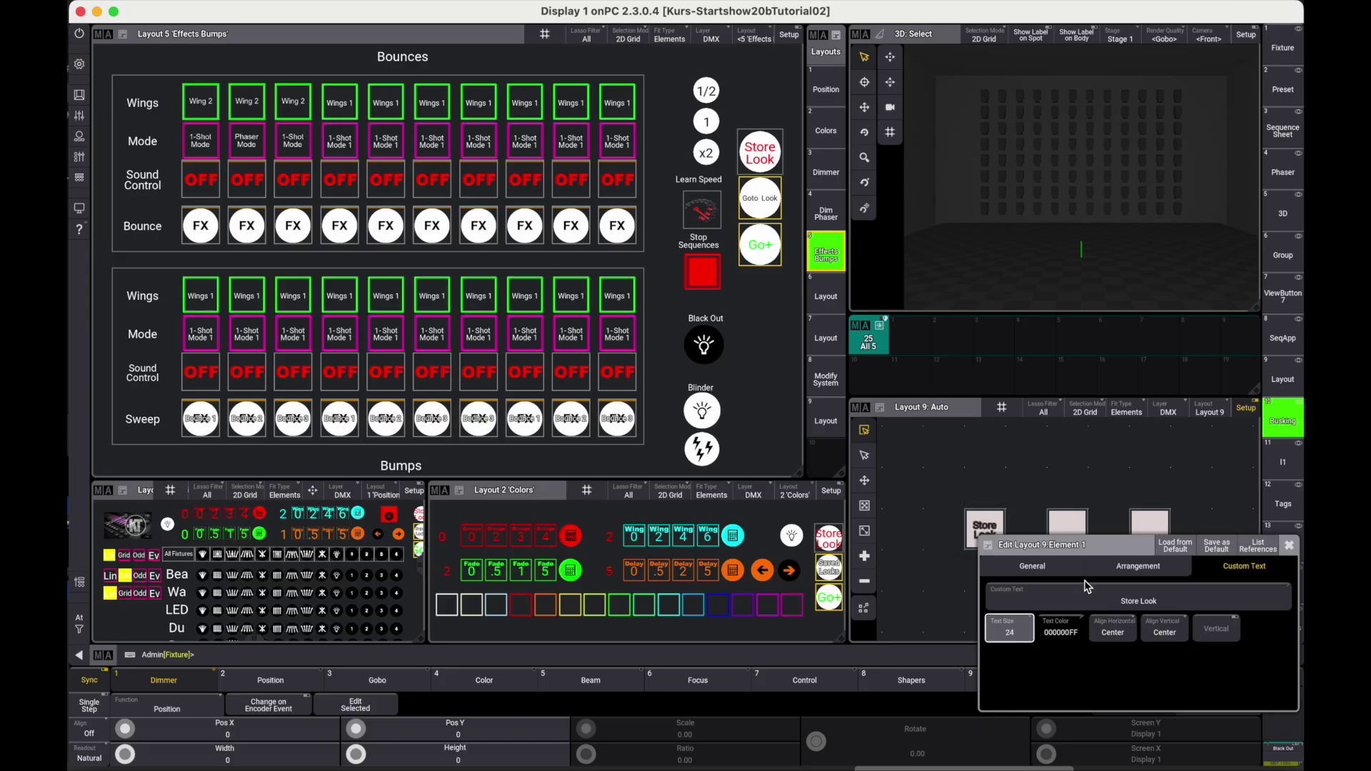
left_click(1289, 545)
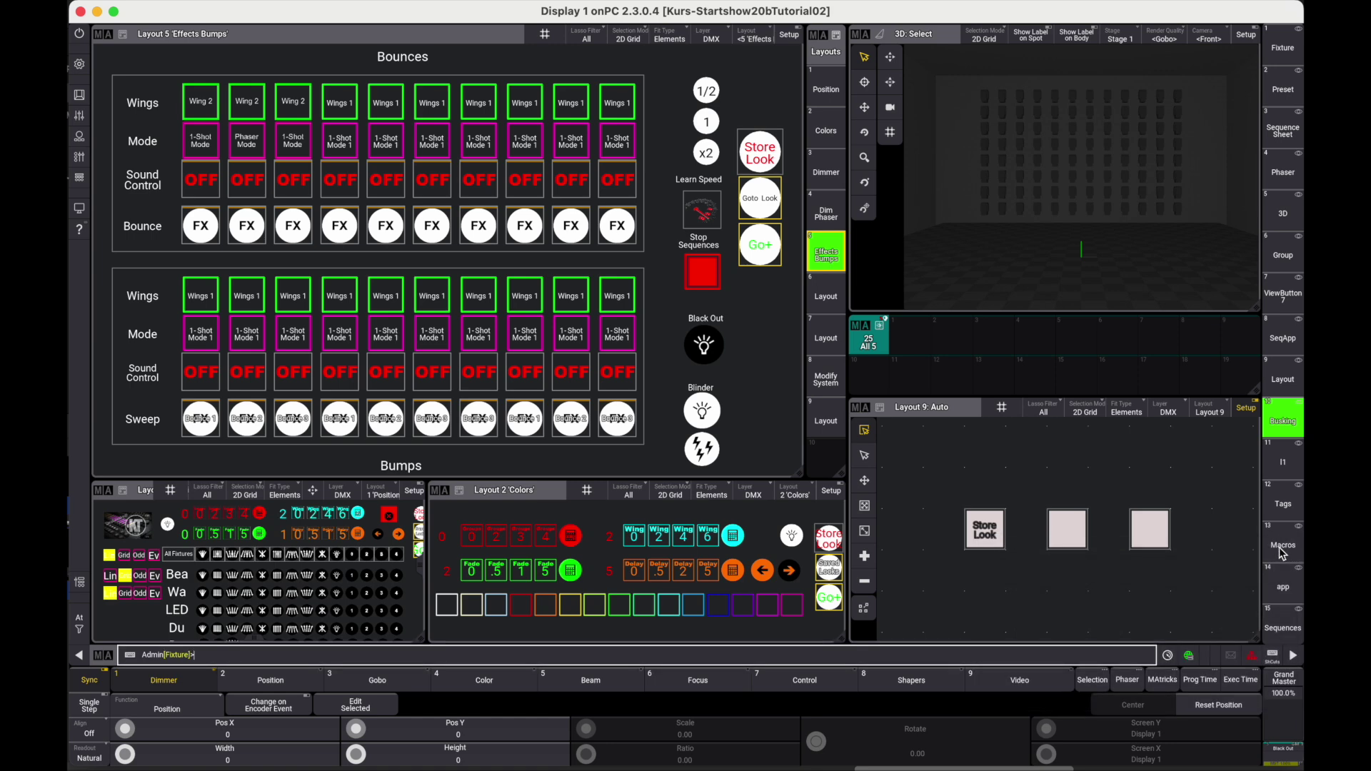
Assign Sequence 5001 to the second Layout 9 button with the Goto action.
left_click(1069, 538)
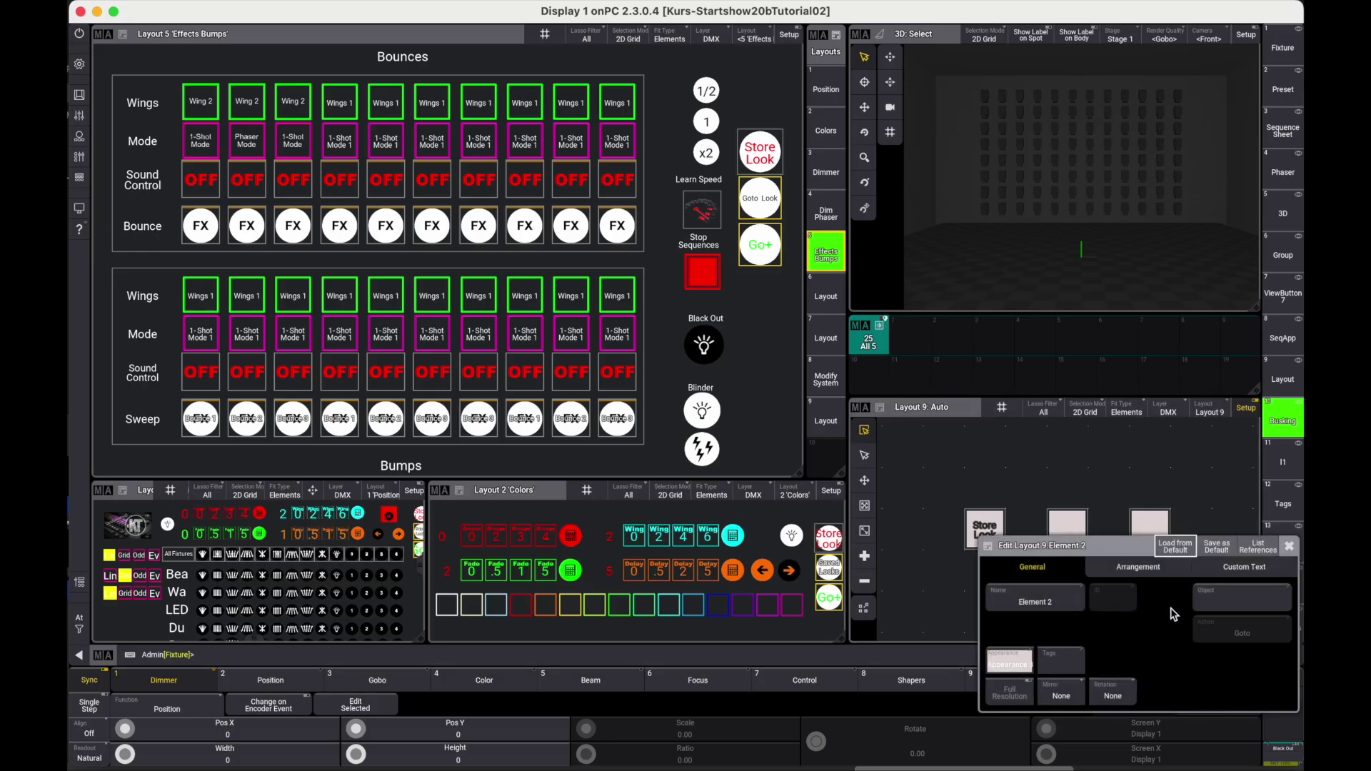
left_click(1209, 604)
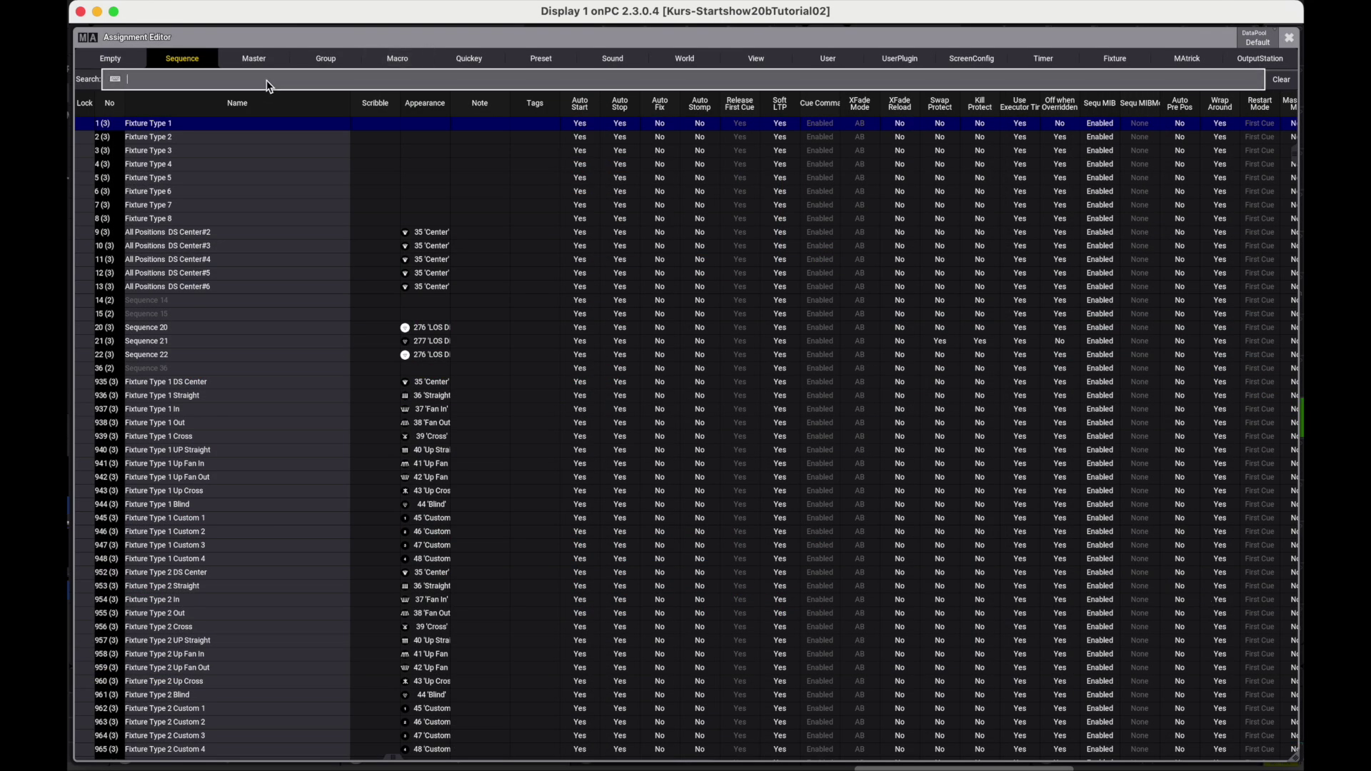
type("5001")
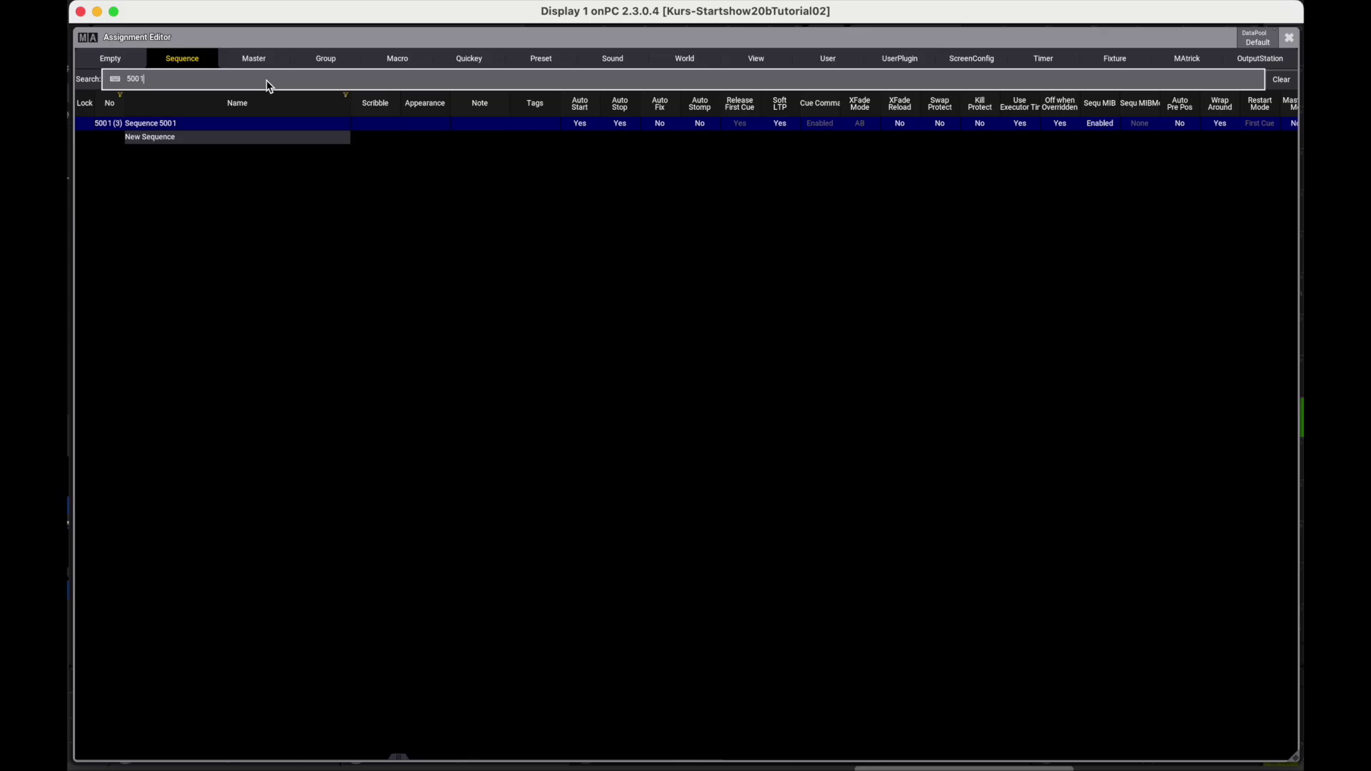
left_click(199, 126)
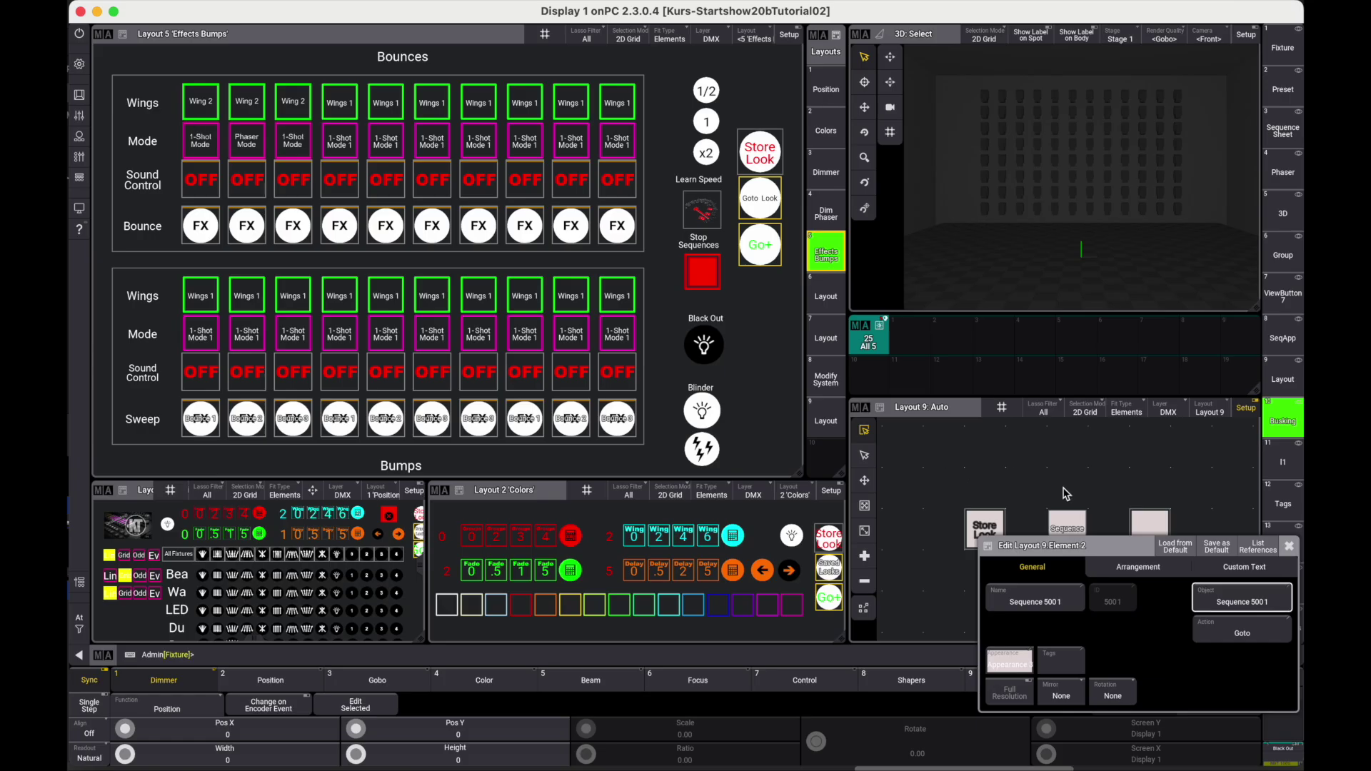
left_click(1213, 641)
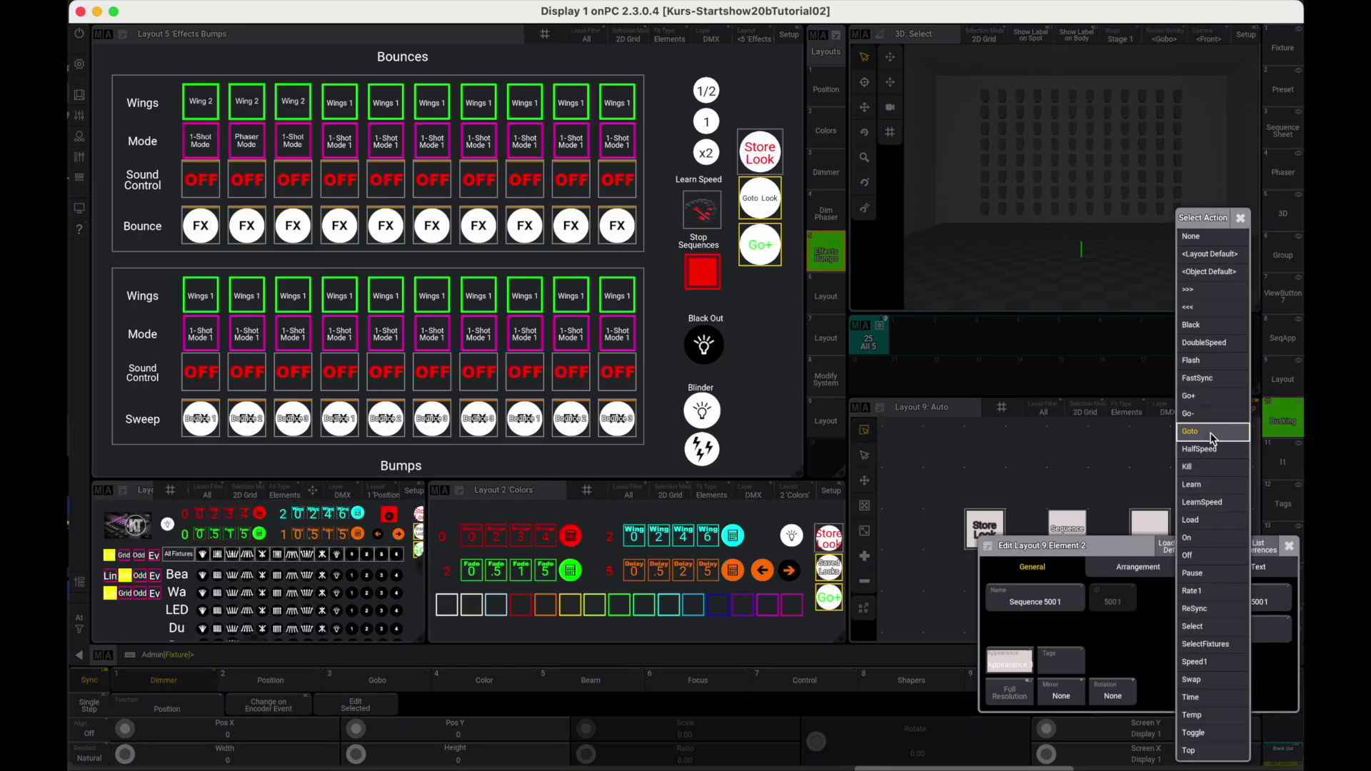
left_click(1212, 433)
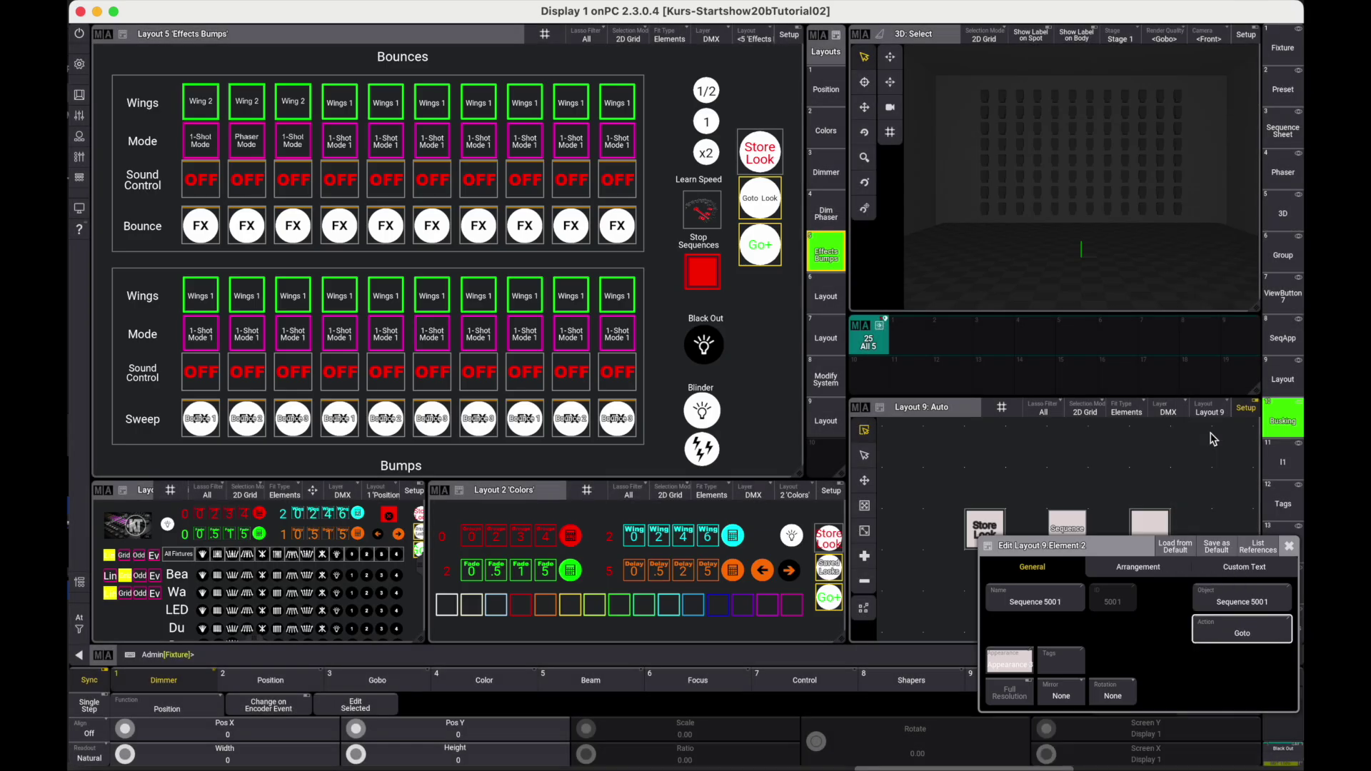
left_click(1143, 580)
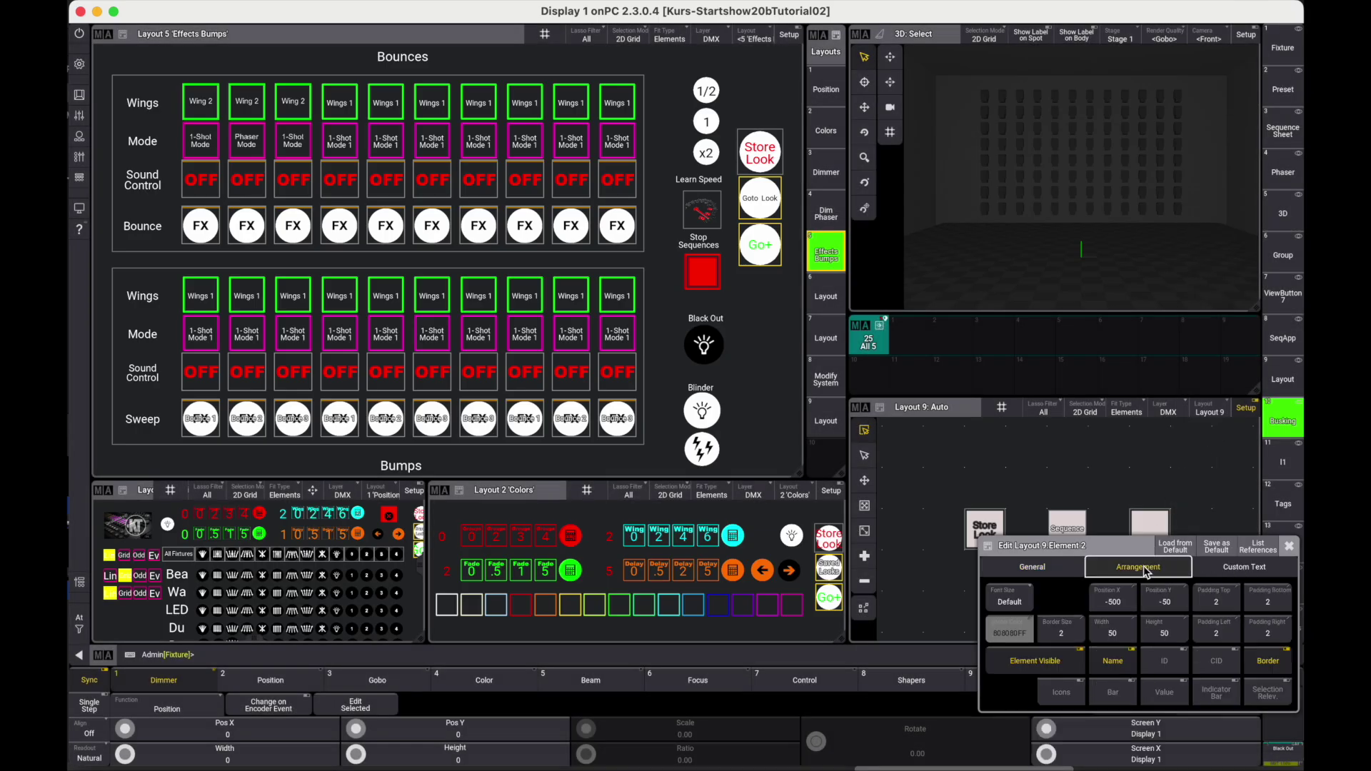
Give the second button the custom label 'Goto look'.
left_click(1263, 573)
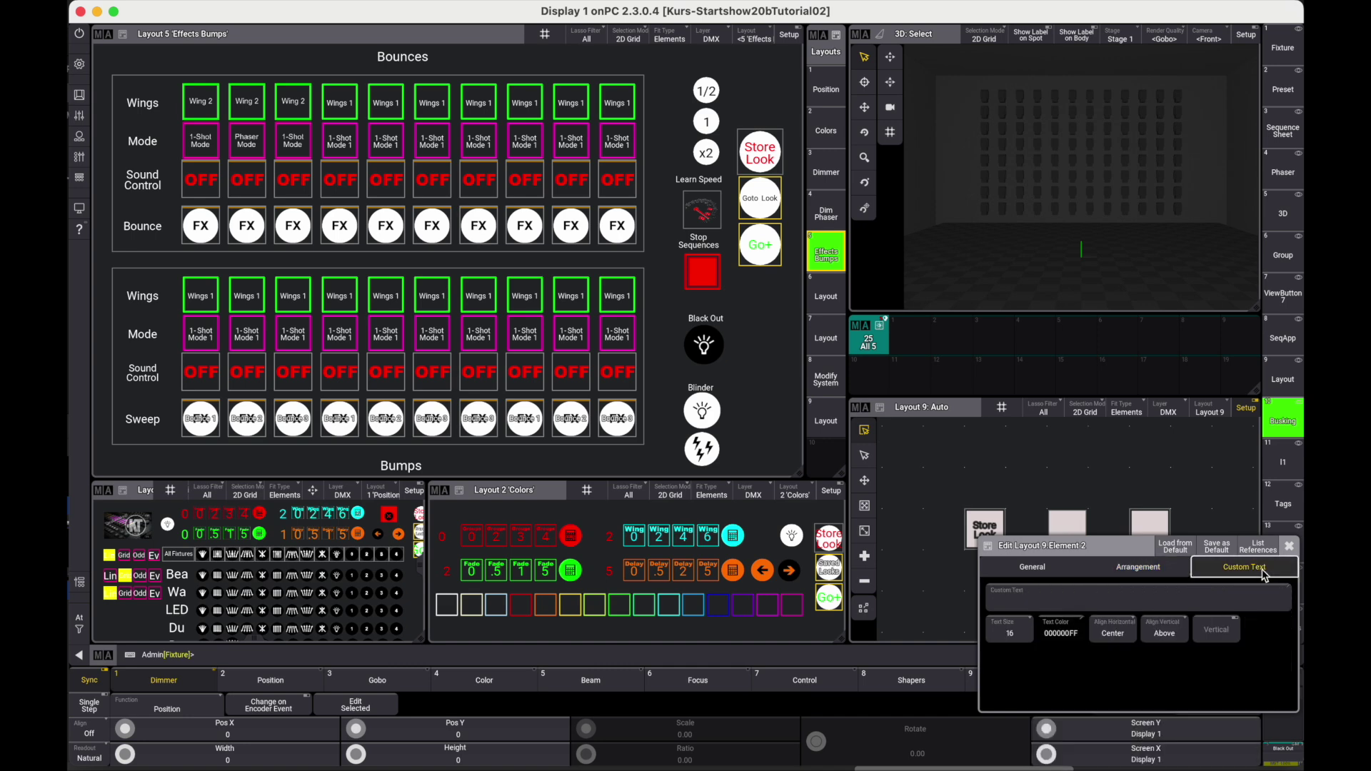
left_click(1151, 602)
type("Goto look")
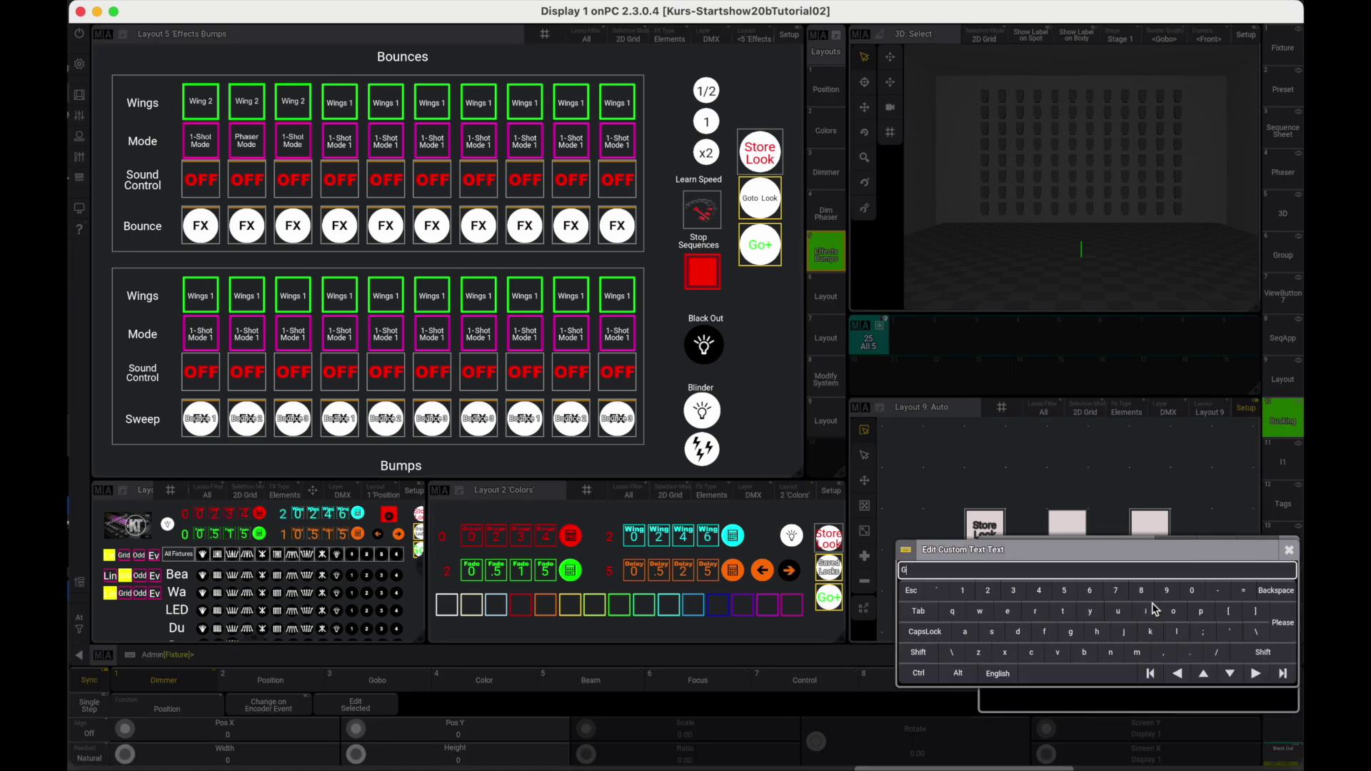
key("Return")
Make the 'Goto look' label text dark and size 32.
left_click(1050, 630)
left_click_drag(1251, 748, 1254, 760)
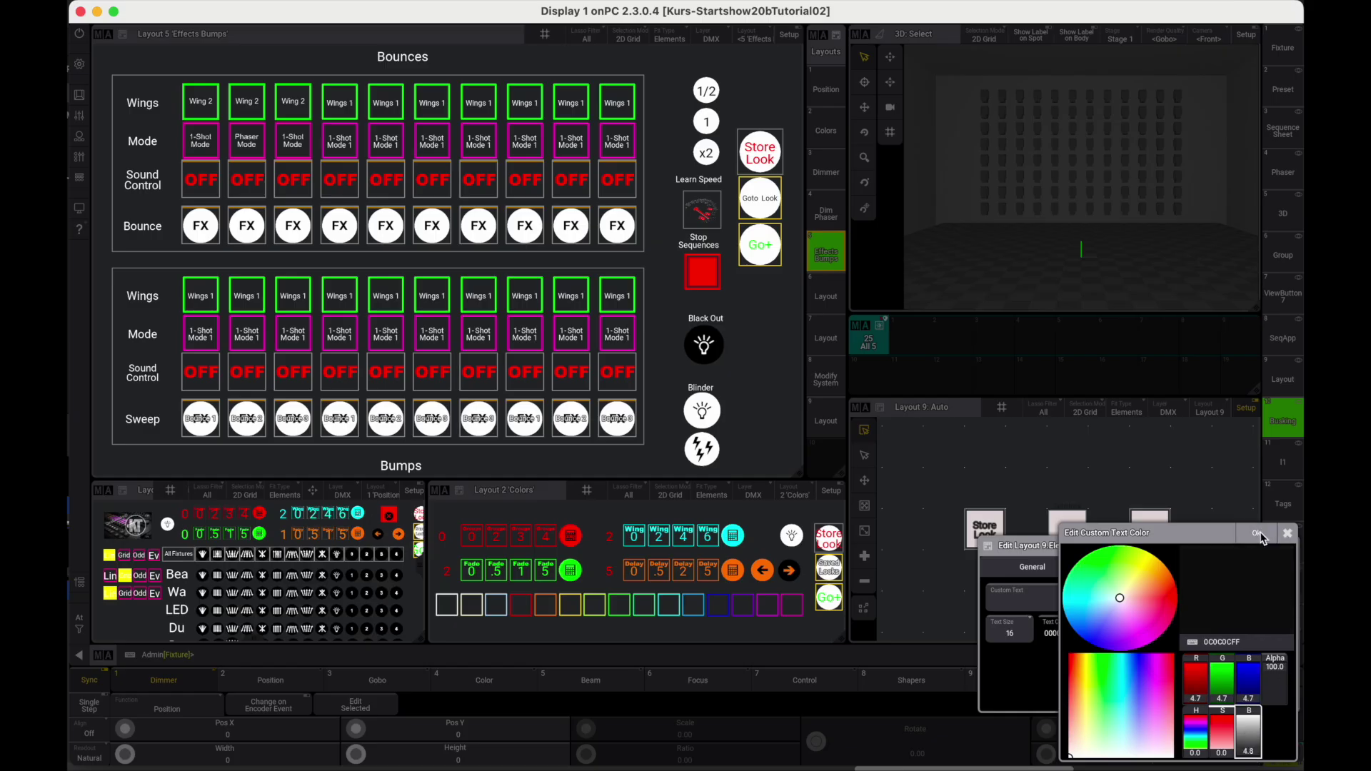
left_click(1257, 532)
left_click_drag(1052, 547, 1032, 587)
left_click(994, 673)
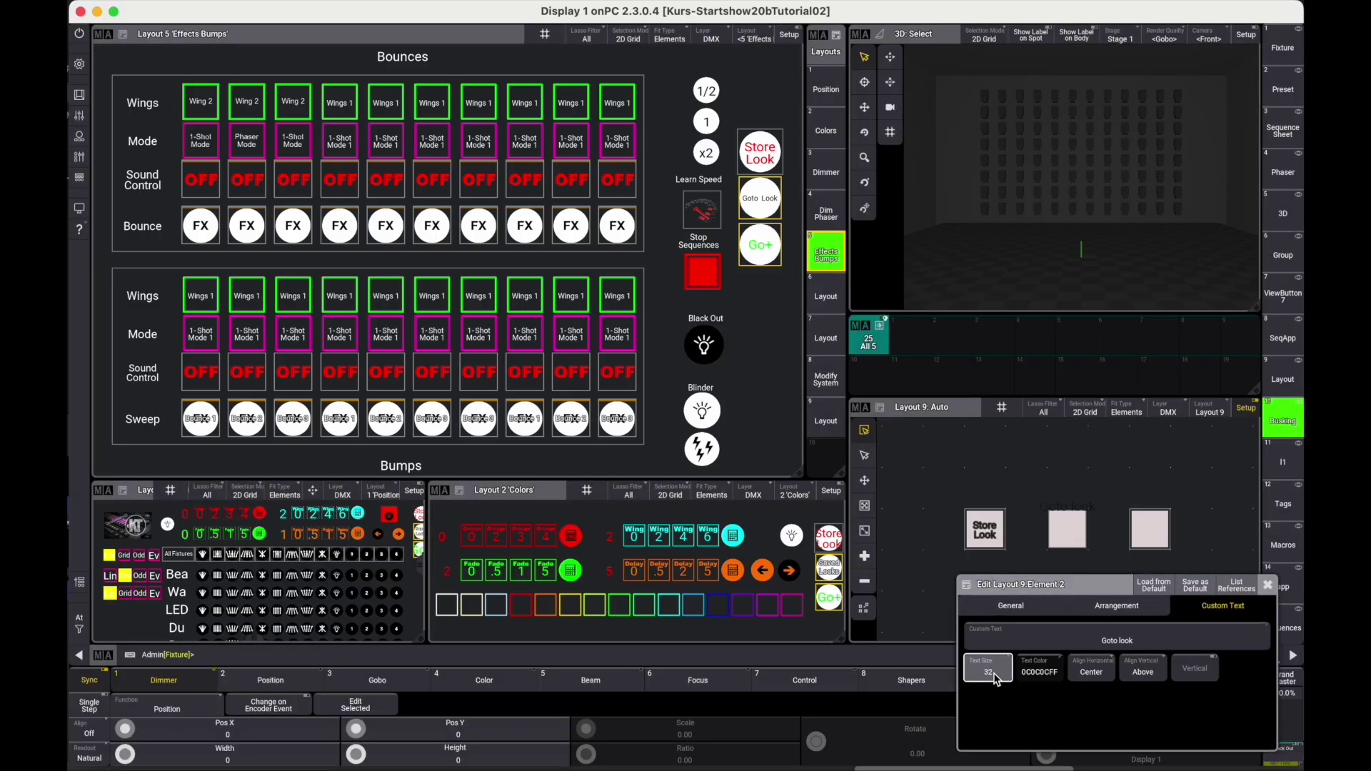
left_click(1268, 584)
Centre the label vertically, then start assigning an object to the third button.
left_click(1052, 514)
left_click(1241, 551)
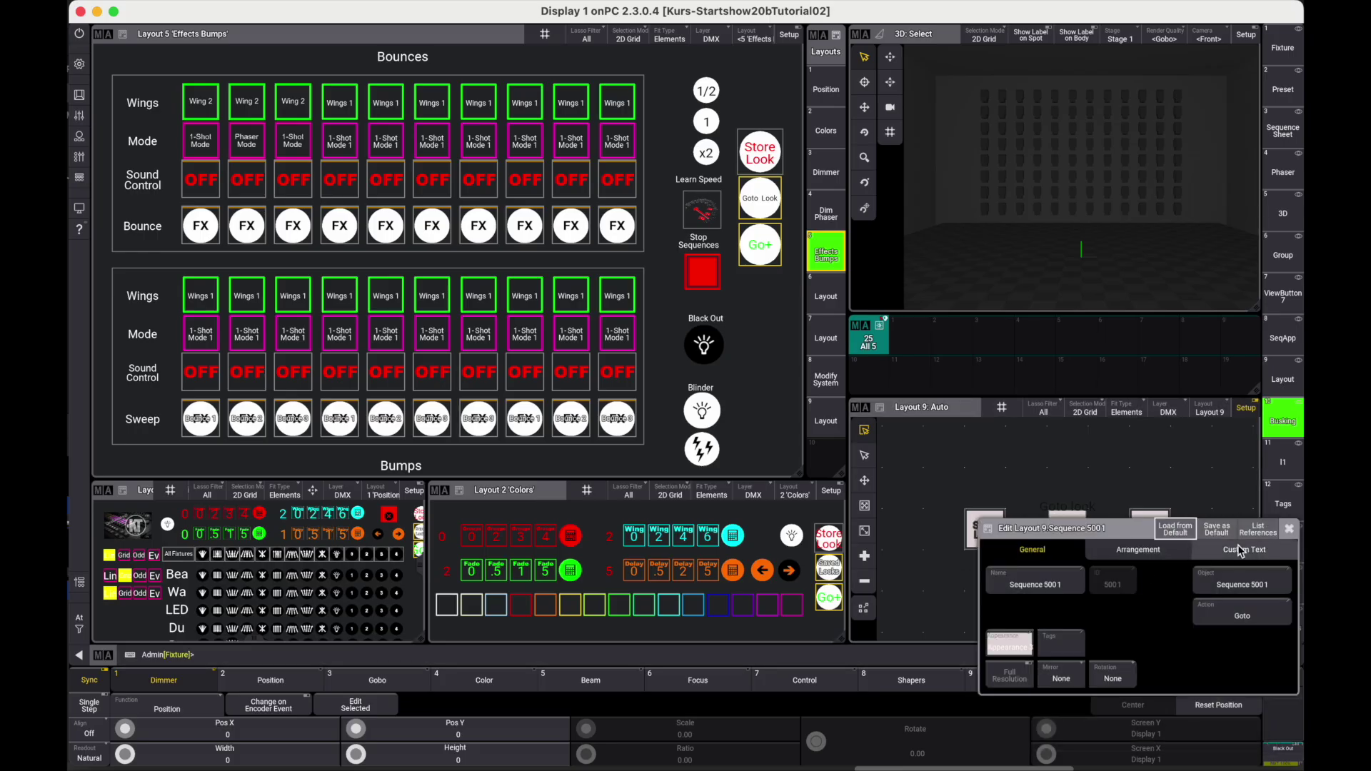
left_click(1165, 613)
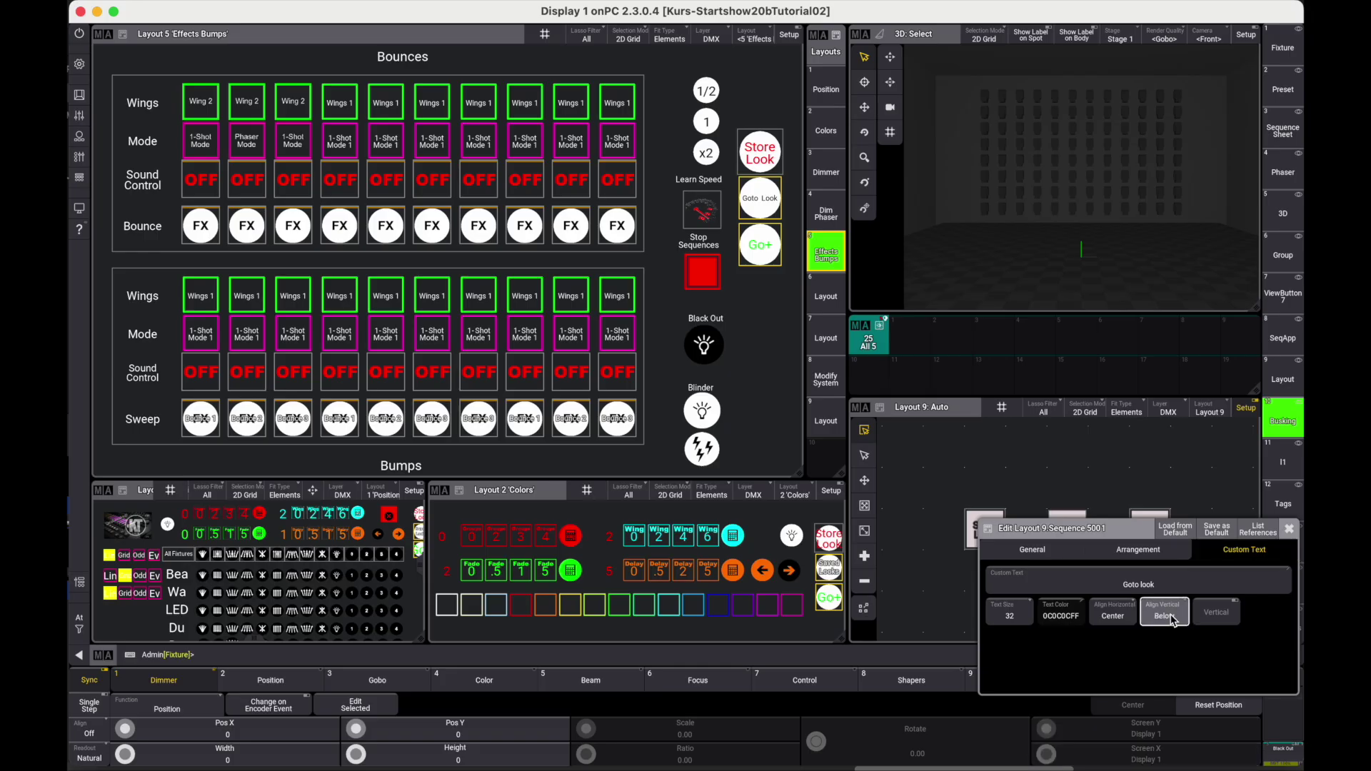
left_click(1289, 529)
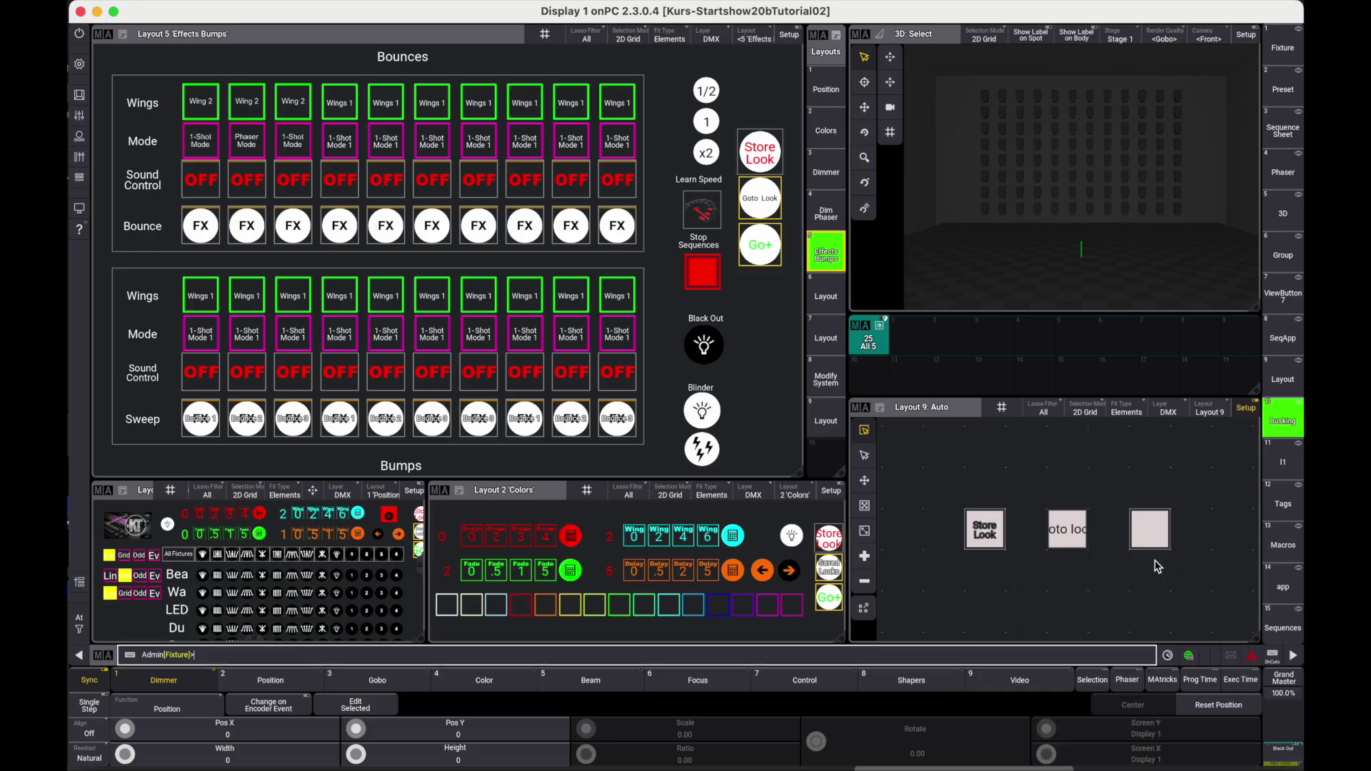
left_click(1156, 540)
left_click(1139, 568)
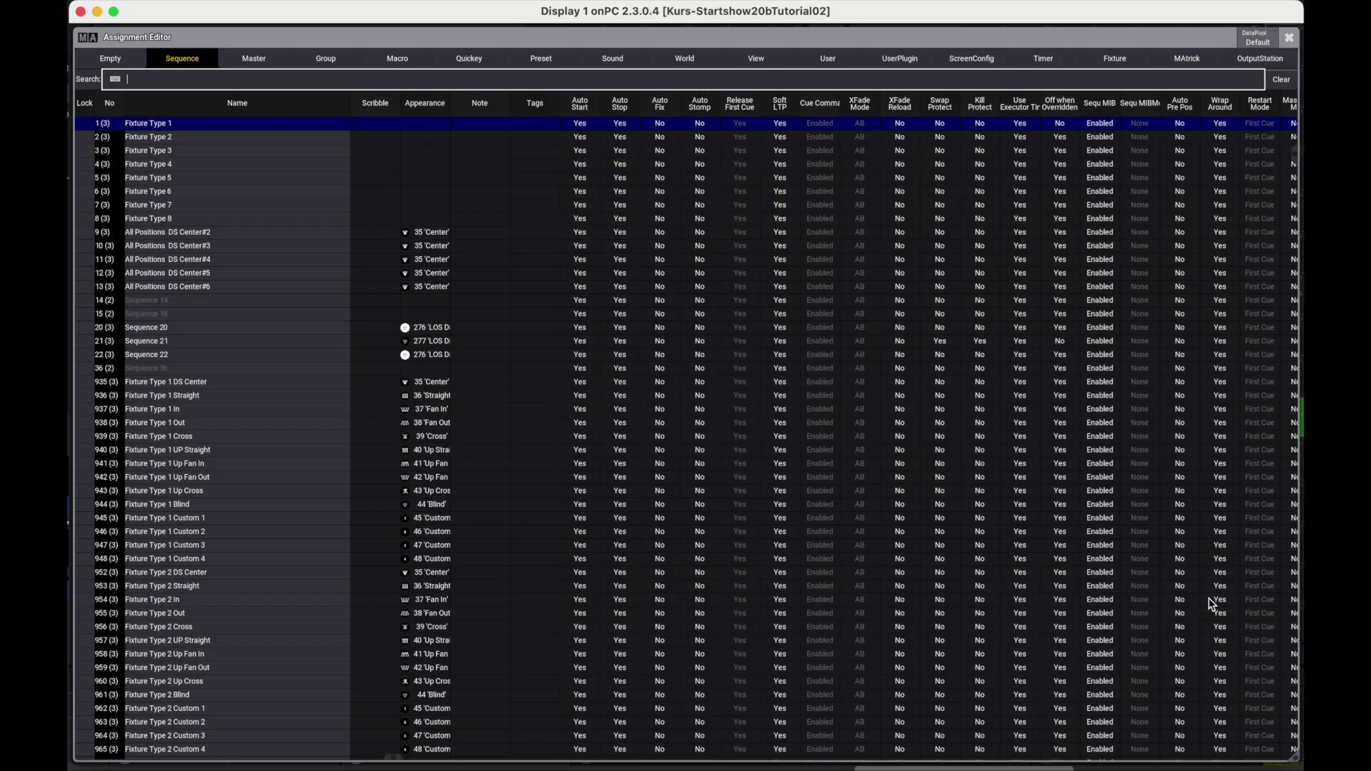
Assign Sequence 5001 to the third Layout 9 button with the Go+ action.
type("5001")
left_click(200, 123)
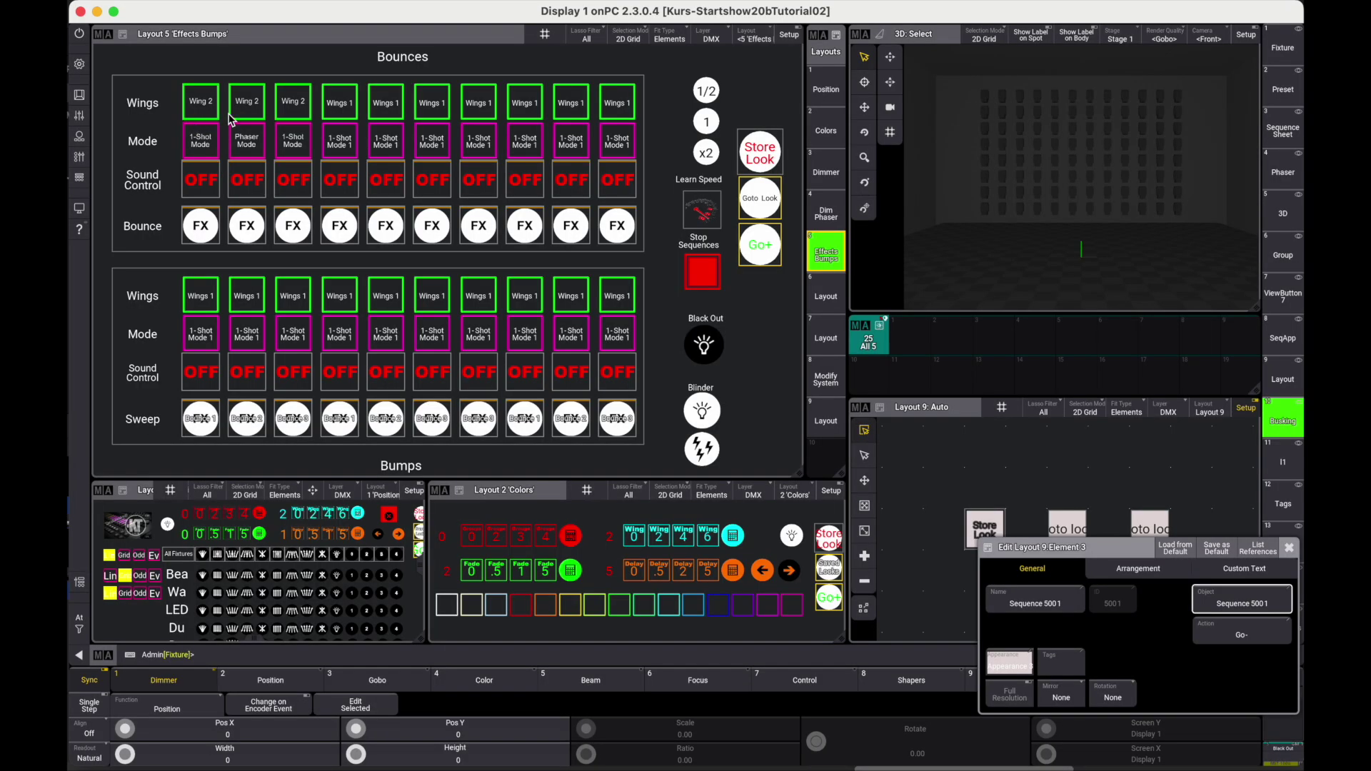
left_click(1267, 631)
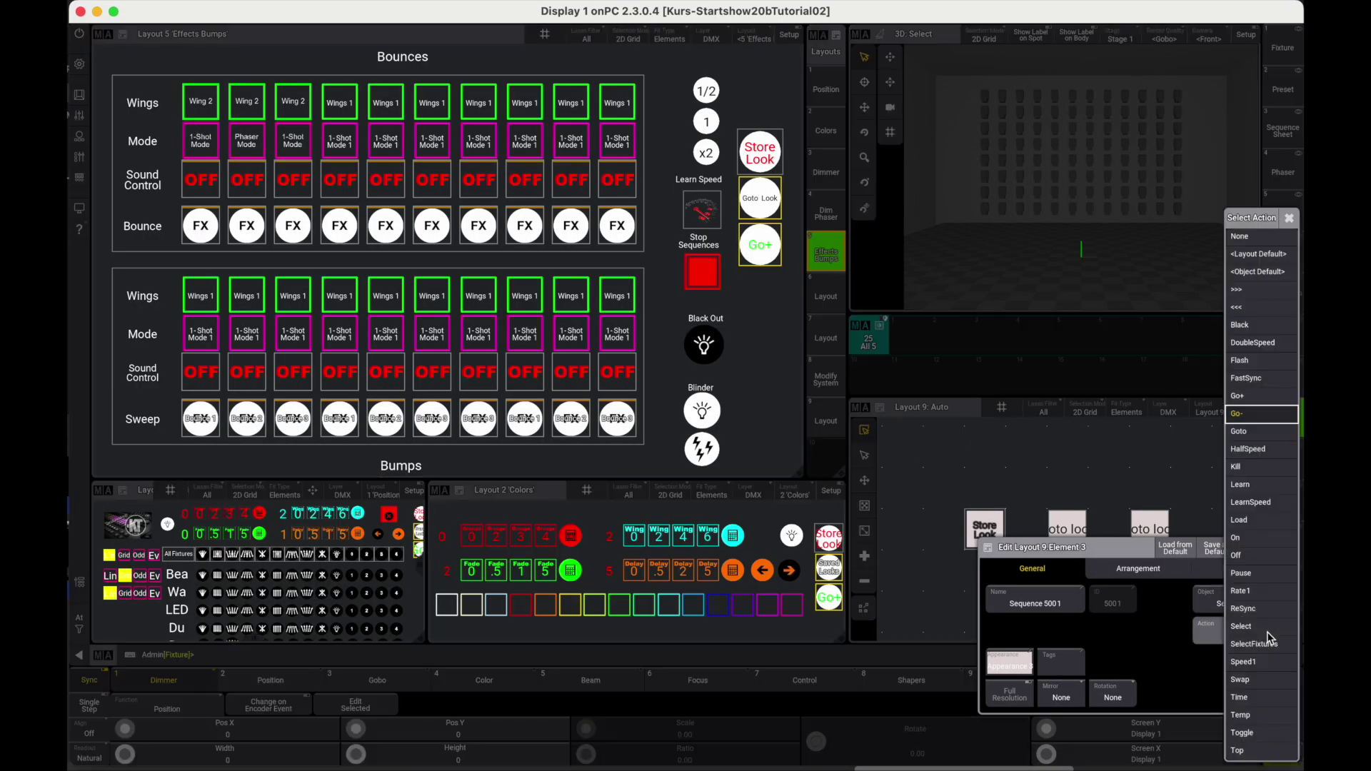
left_click(1246, 406)
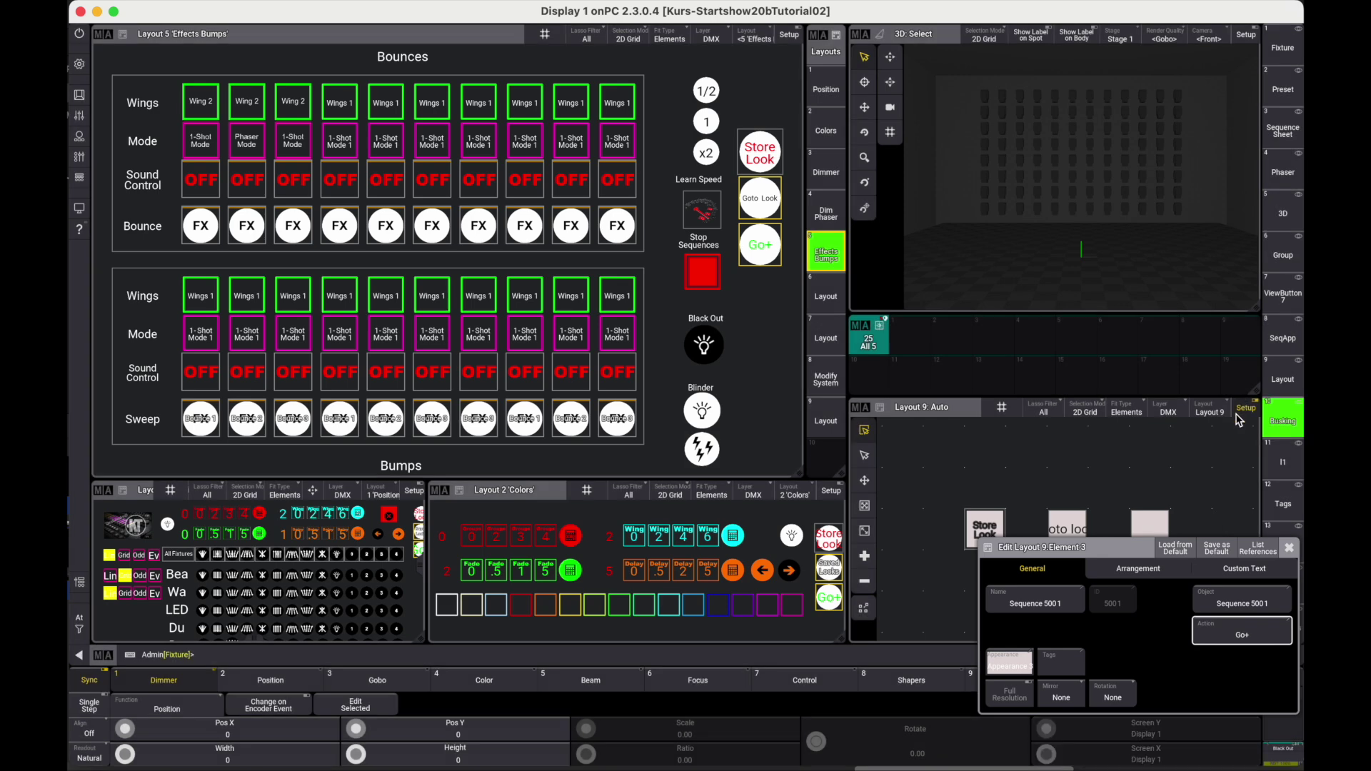
left_click(1145, 569)
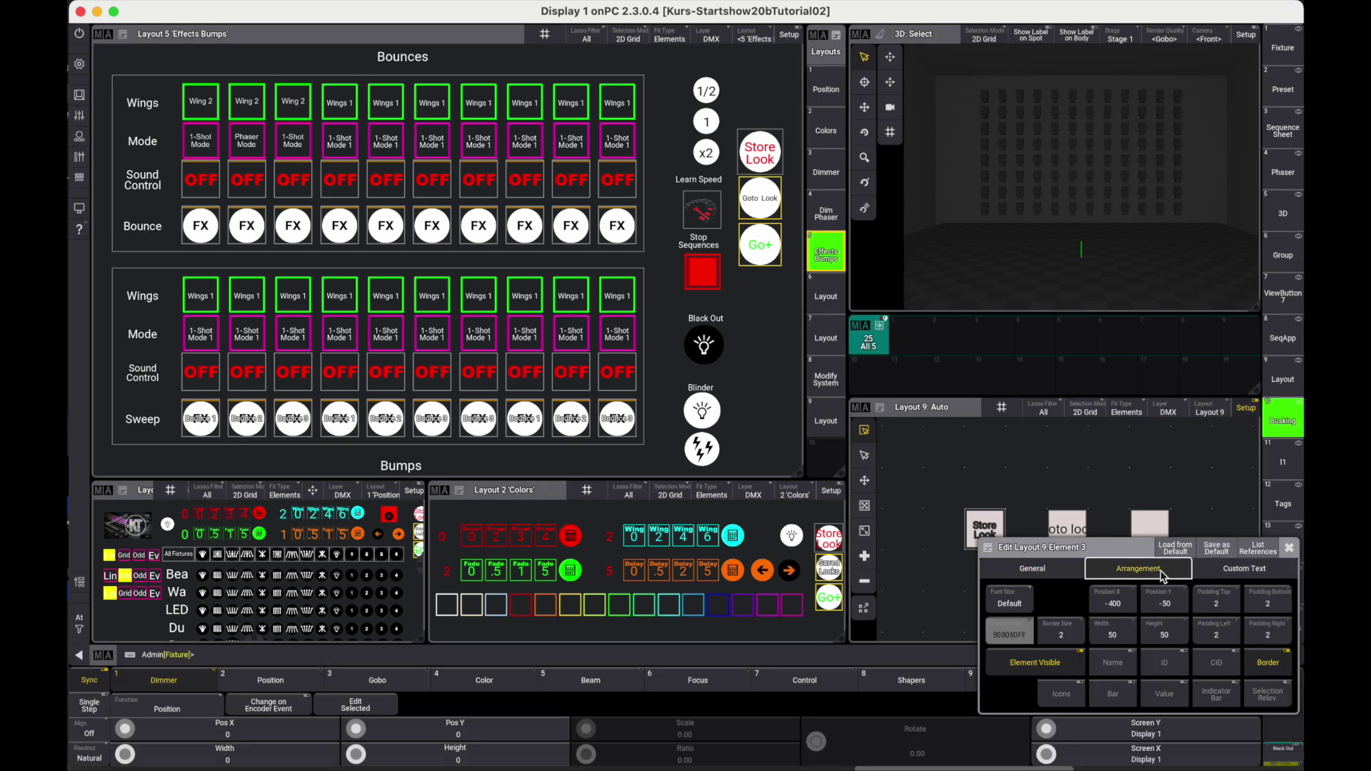